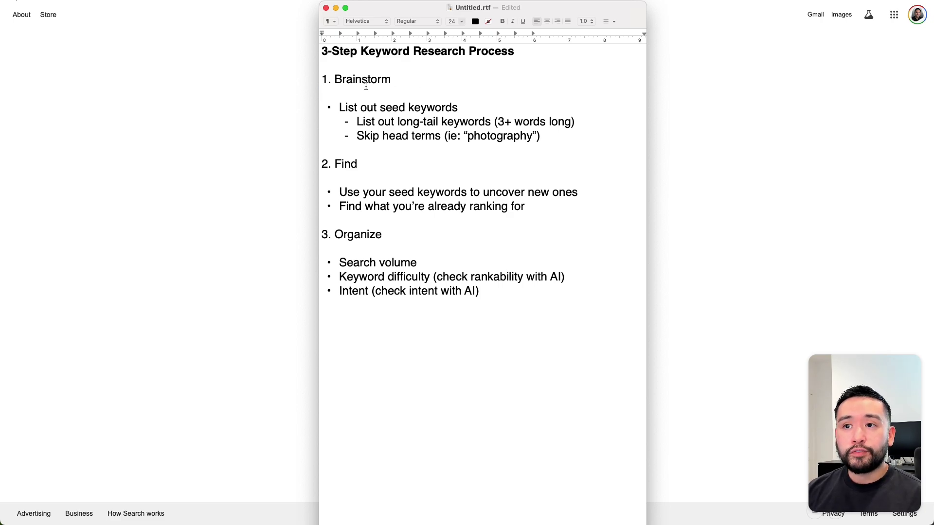
Review the three stage headings of the keyword research outline: Brainstorm, Find and Organize.
double_click(354, 80)
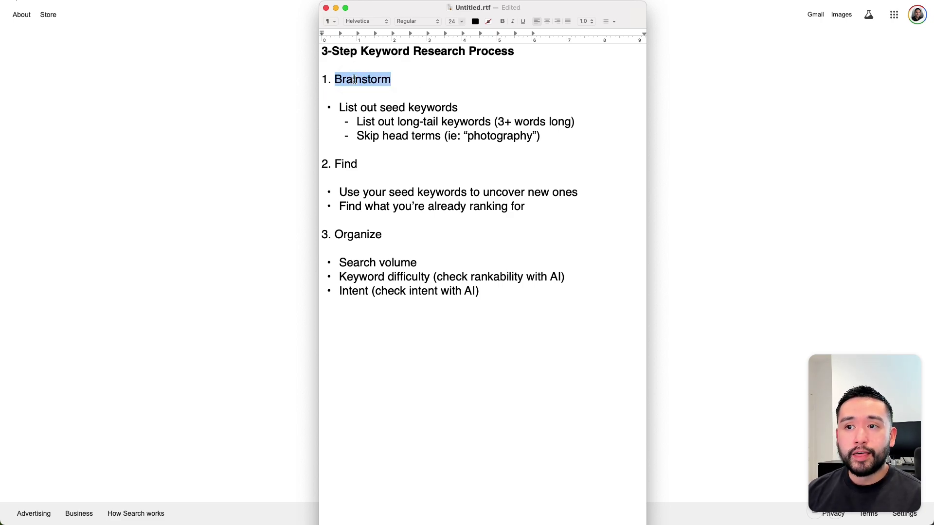
double_click(348, 165)
double_click(357, 236)
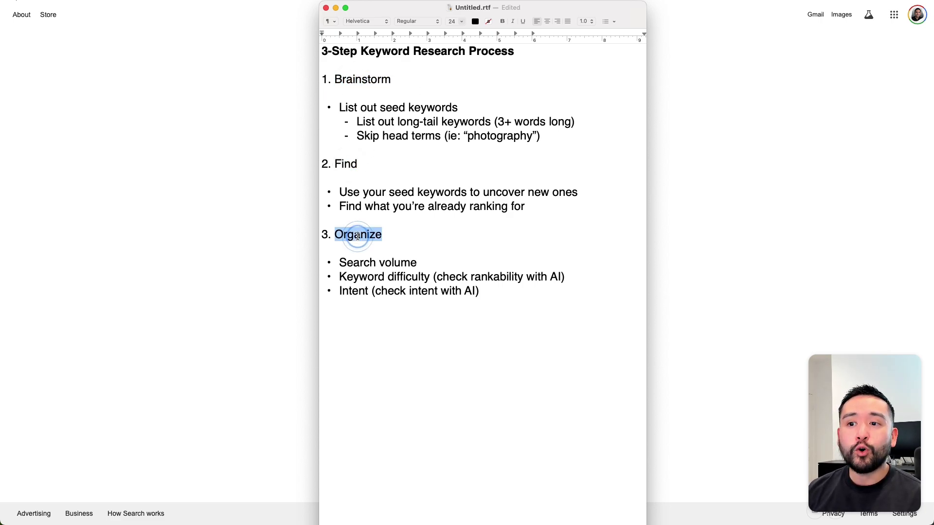
left_click(360, 90)
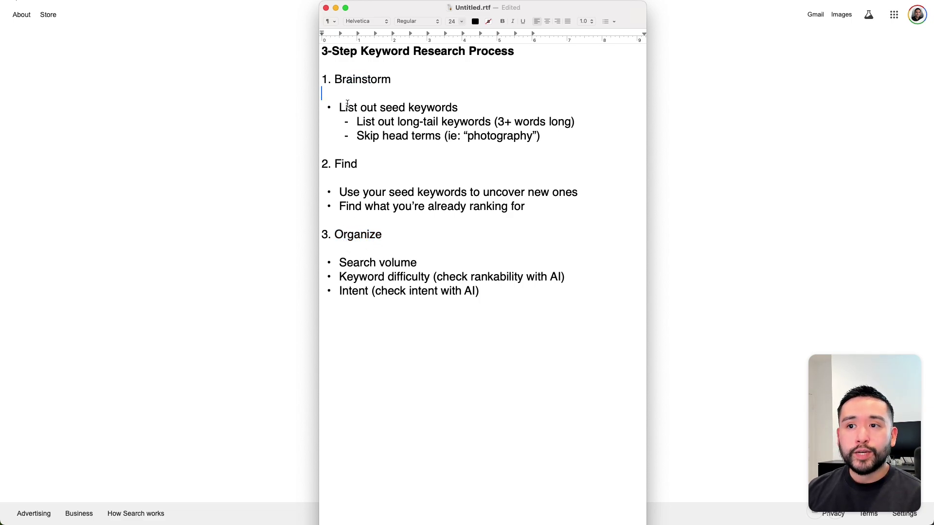
Review the Brainstorm notes on listing seed keywords, using long-tail keywords and skipping head terms such as "photography".
left_click_drag(342, 107, 445, 108)
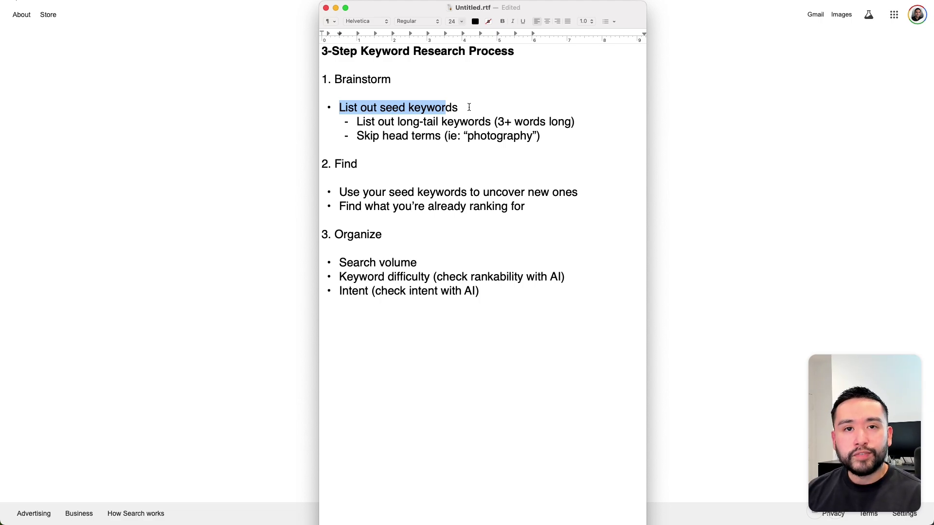
left_click(469, 107)
left_click_drag(398, 121, 489, 123)
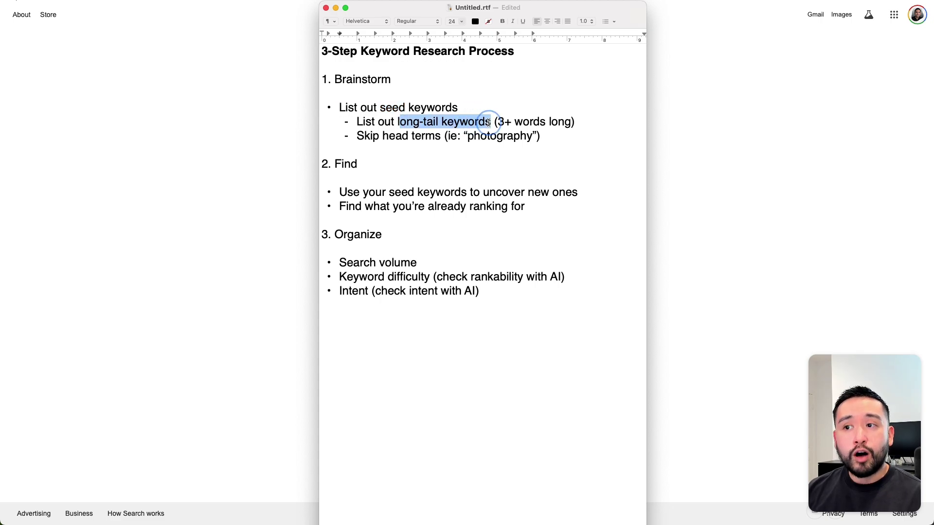
left_click_drag(383, 137, 419, 137)
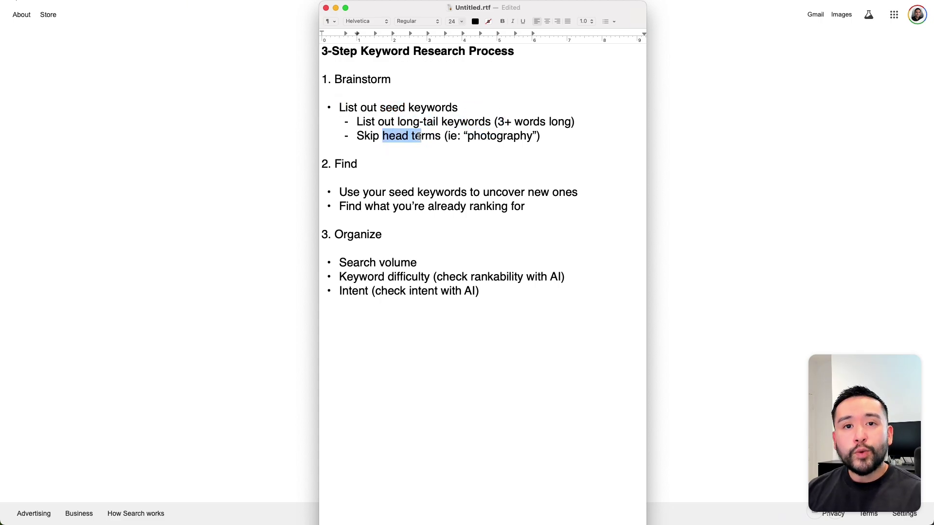
left_click_drag(366, 122, 485, 122)
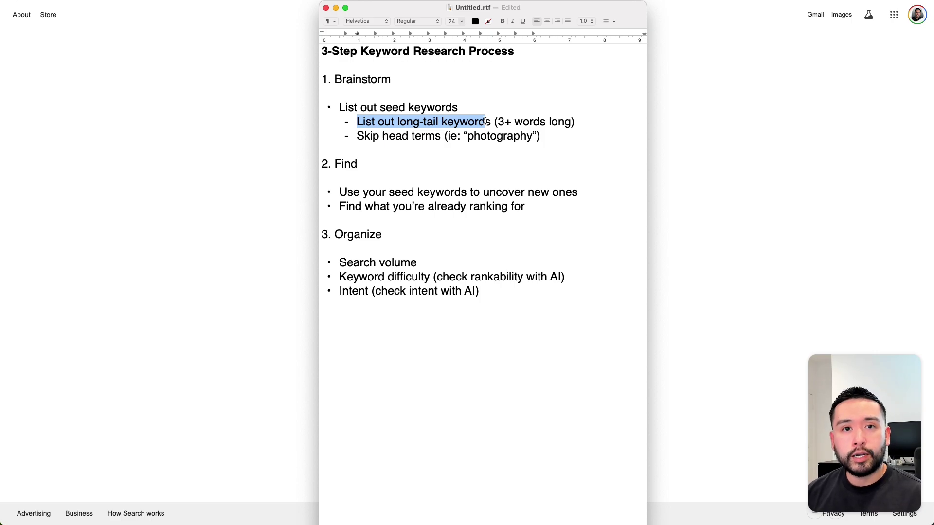
left_click_drag(389, 136, 525, 137)
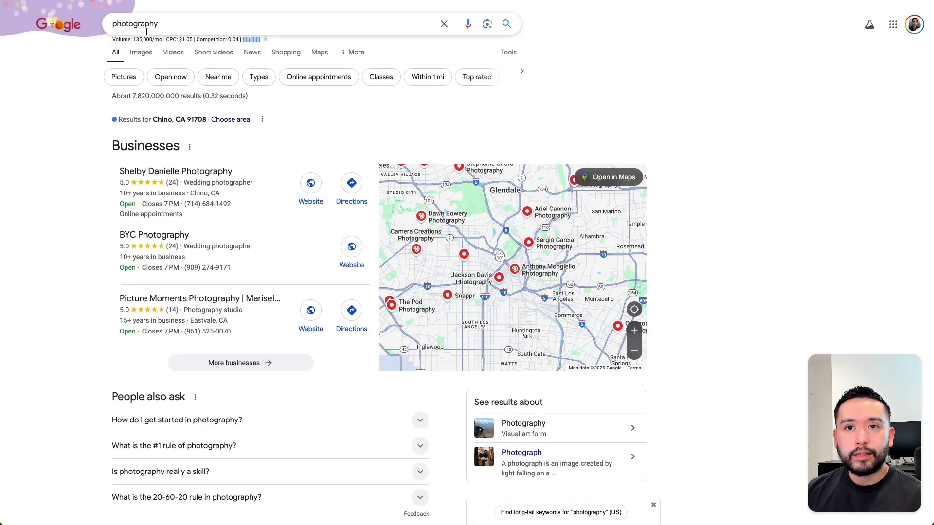
Switch to Google and examine the "photography" results page for the kinds of results and search intents a head term brings up.
scroll(100, 49, "down", 1)
scroll(60, 81, "up", 1)
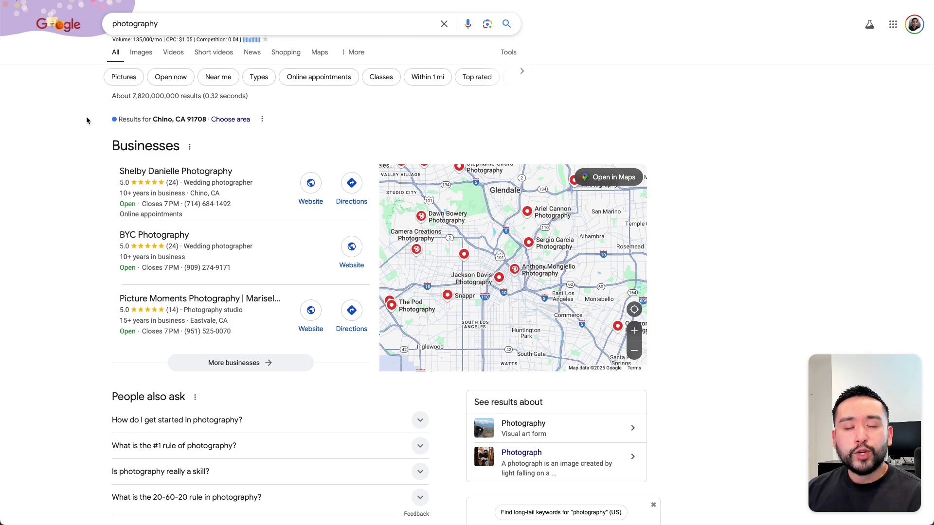
scroll(86, 120, "down", 1)
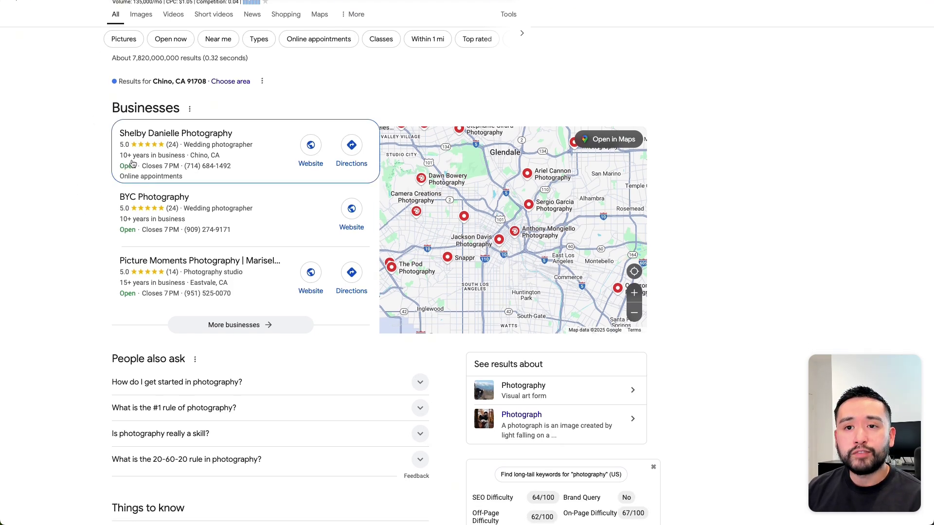
scroll(86, 267, "down", 3)
scroll(77, 263, "down", 2)
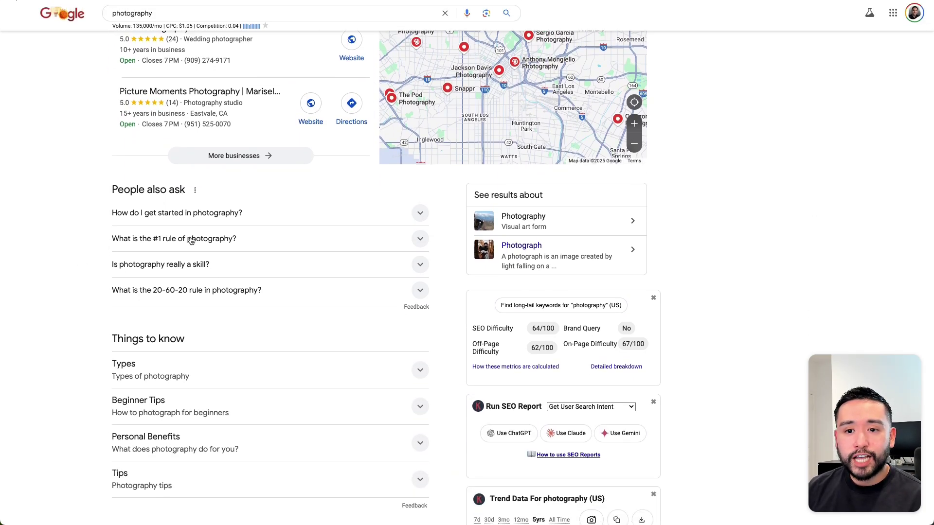
scroll(189, 241, "down", 1)
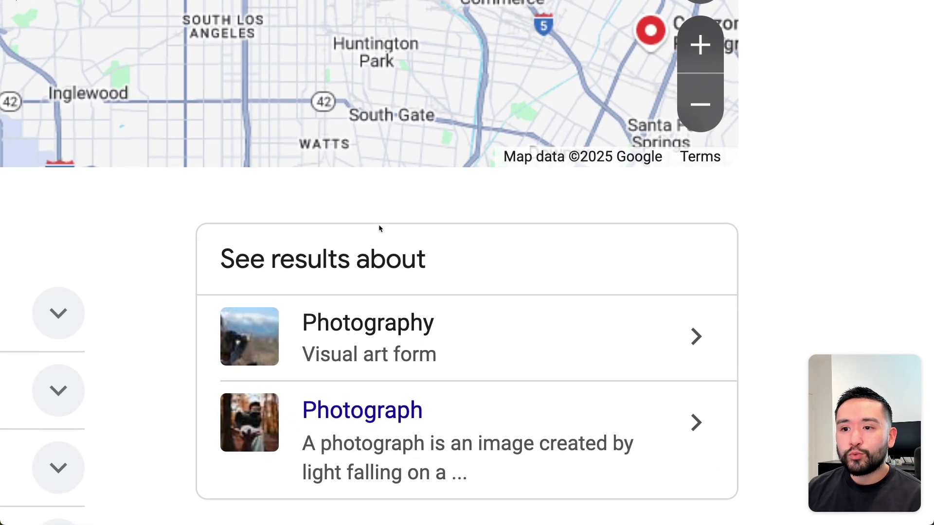
scroll(380, 228, "down", 1)
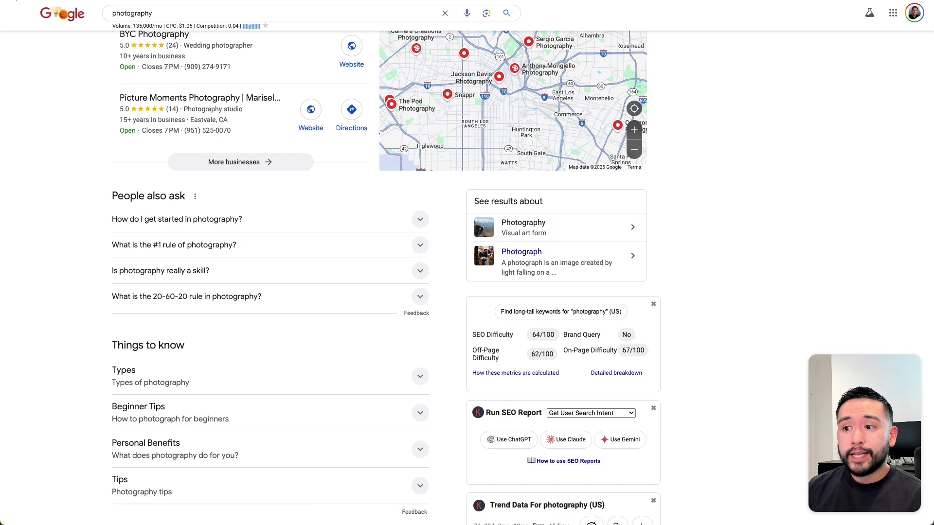
scroll(178, 245, "up", 3)
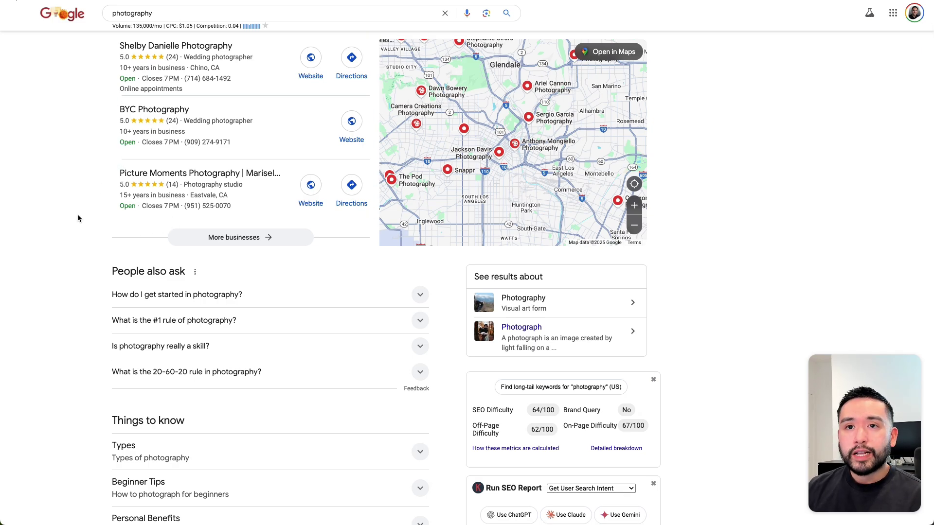
scroll(78, 219, "down", 10)
scroll(78, 219, "down", 8)
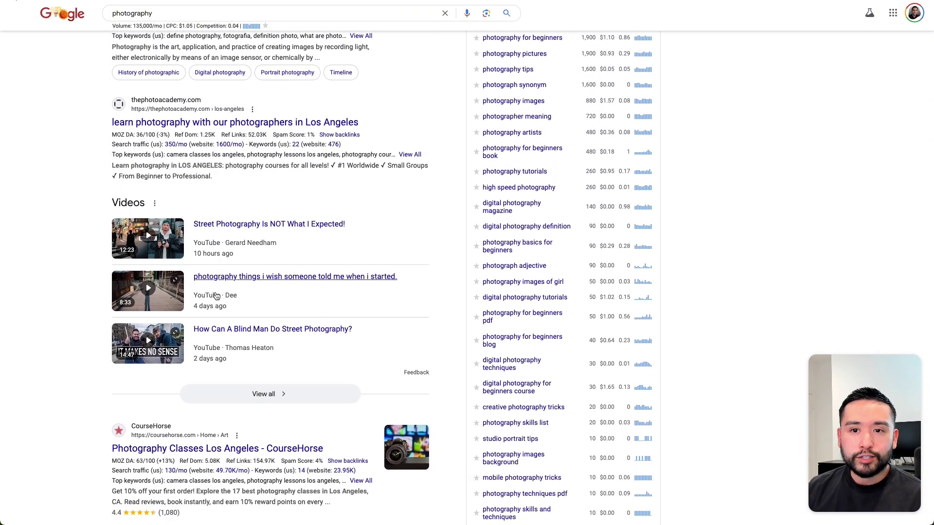
scroll(97, 210, "down", 8)
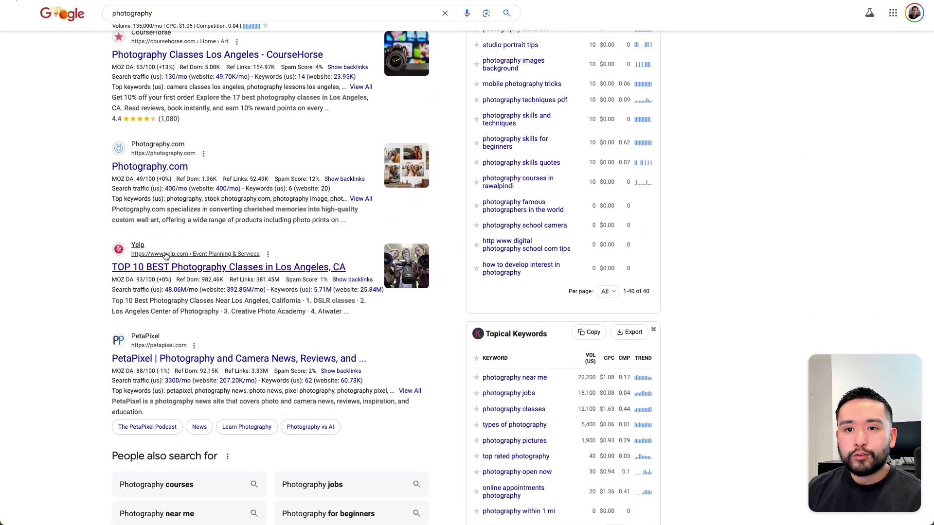
scroll(124, 268, "up", 9)
scroll(124, 268, "up", 19)
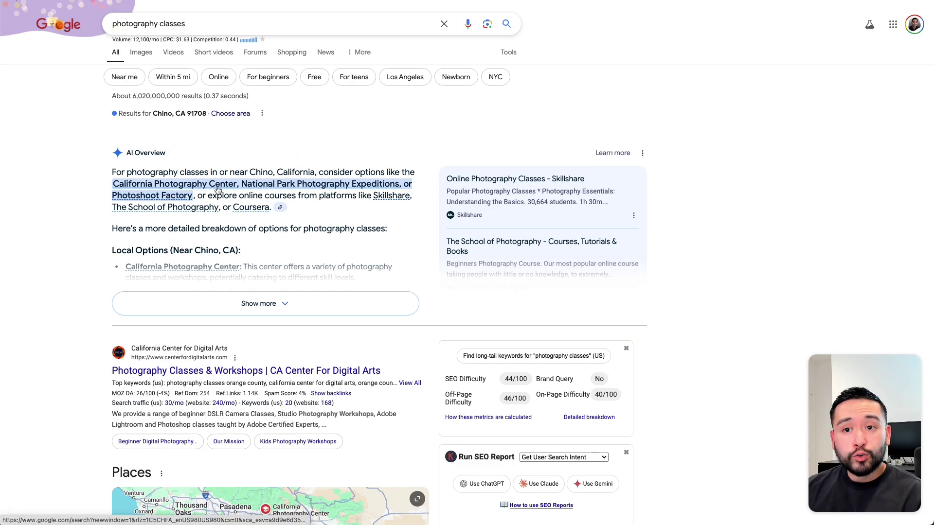
Examine the "photography classes" results, including the places, related questions, courses, websites and videos, to judge the keyword's search intent.
scroll(213, 160, "down", 2)
scroll(40, 167, "down", 4)
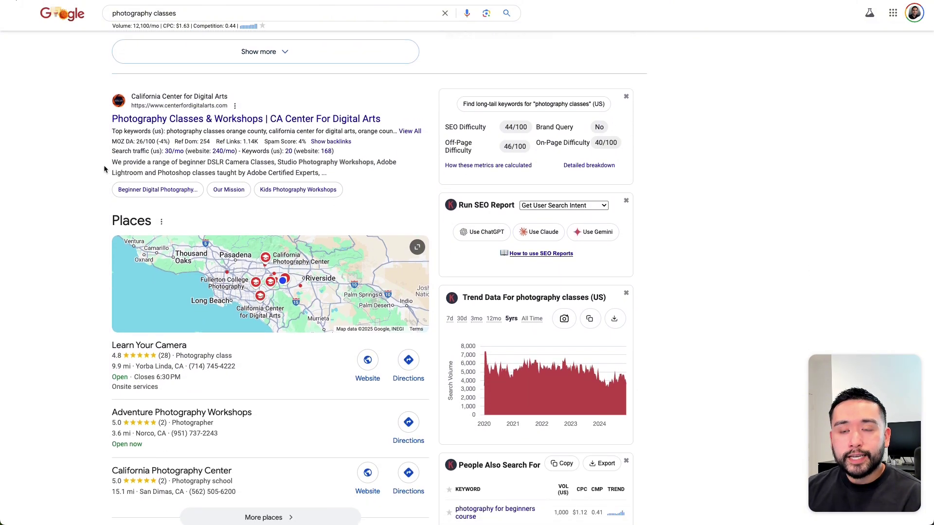
scroll(88, 159, "down", 4)
scroll(80, 276, "down", 4)
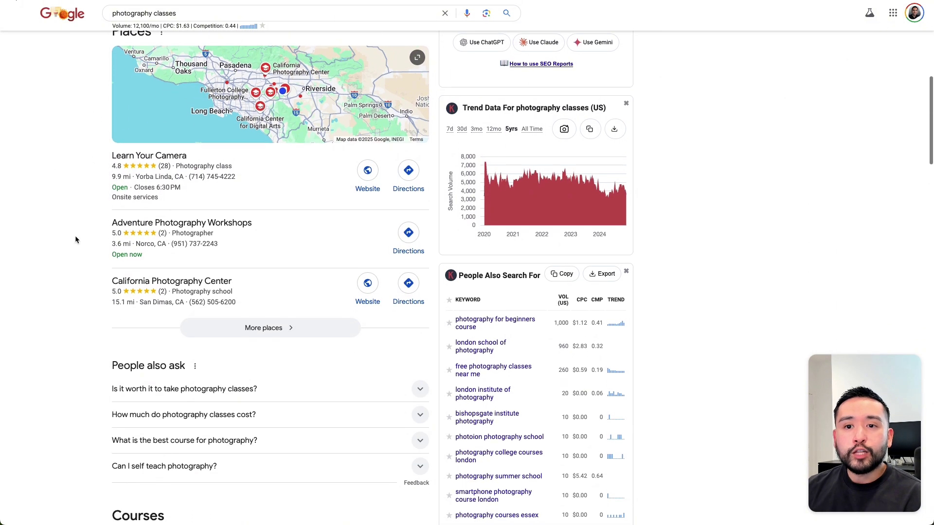
scroll(87, 249, "down", 5)
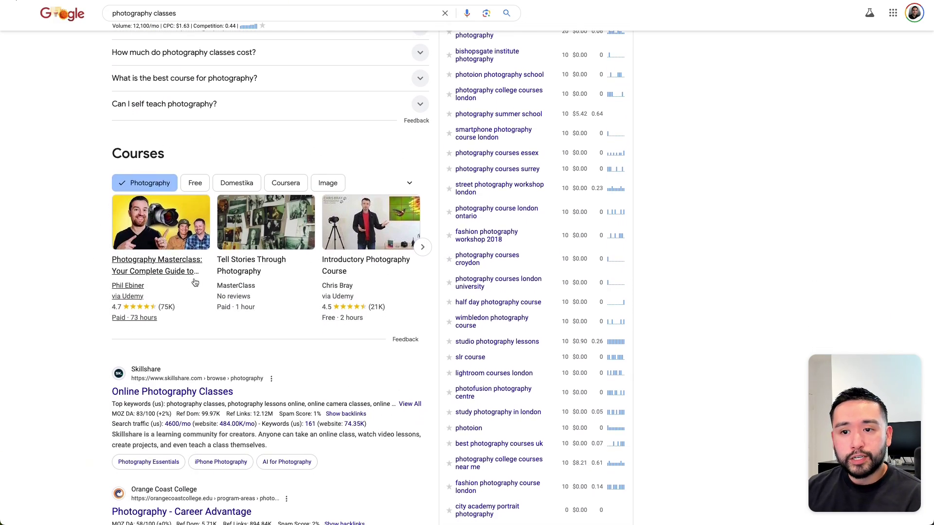
scroll(109, 271, "down", 1)
scroll(81, 270, "down", 7)
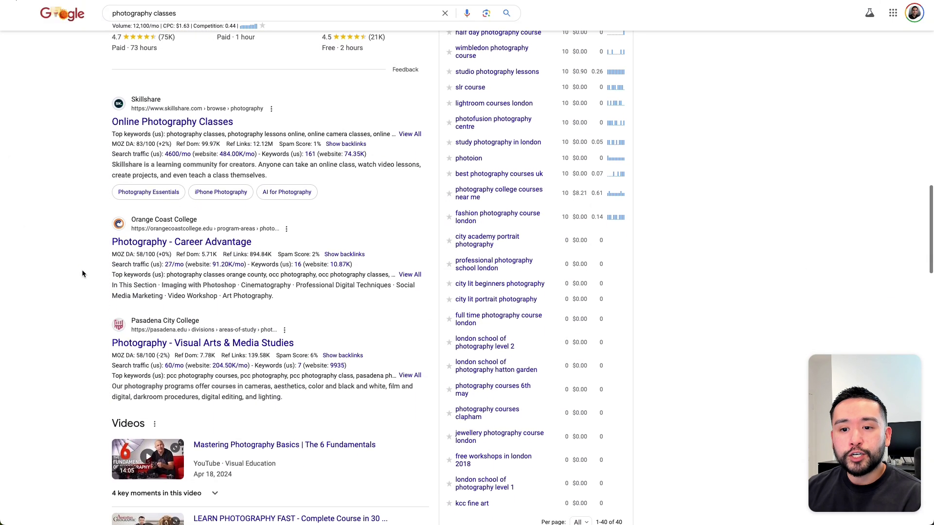
scroll(82, 269, "down", 4)
scroll(82, 269, "up", 1)
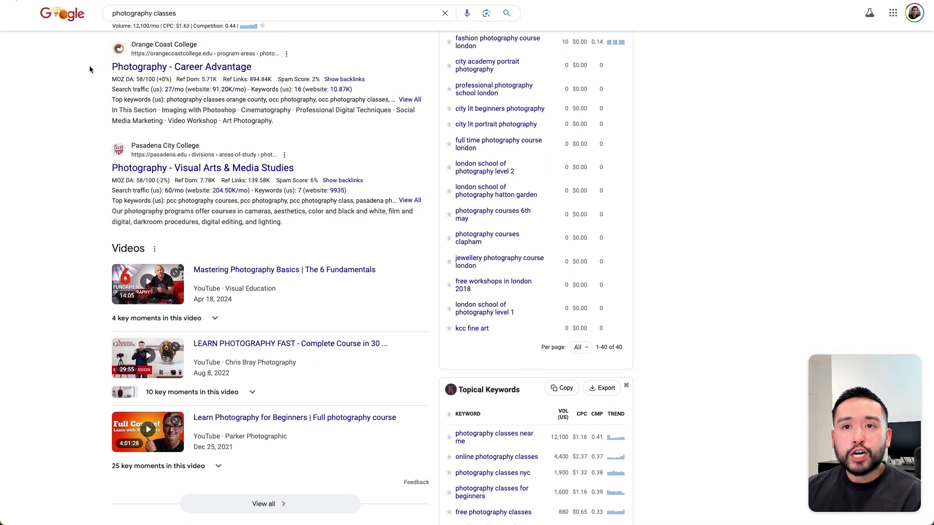
scroll(83, 81, "up", 12)
scroll(79, 89, "up", 8)
scroll(79, 89, "up", 2)
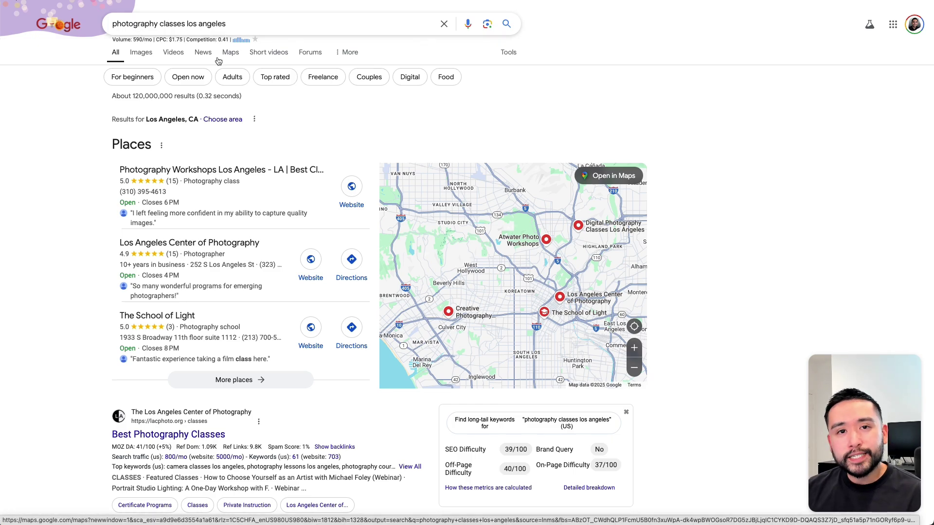
Examine the search volume, local places and website results for the long-tail keyword "photography classes los angeles".
scroll(98, 131, "down", 1)
scroll(98, 130, "up", 1)
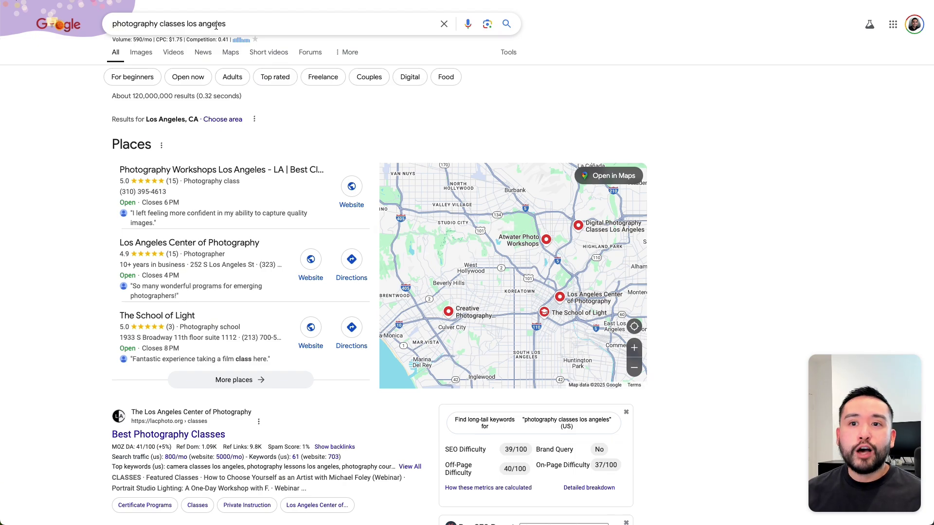
scroll(87, 96, "down", 1)
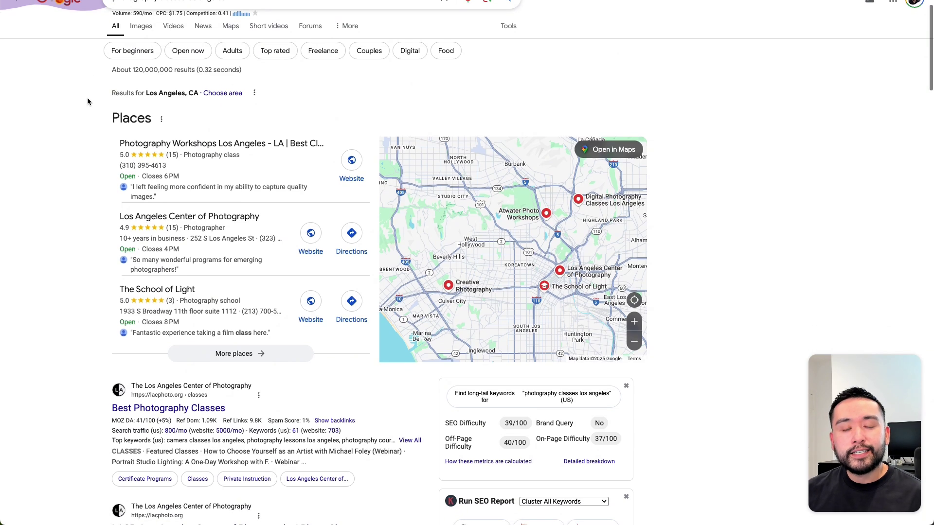
scroll(86, 100, "down", 1)
scroll(166, 41, "up", 2)
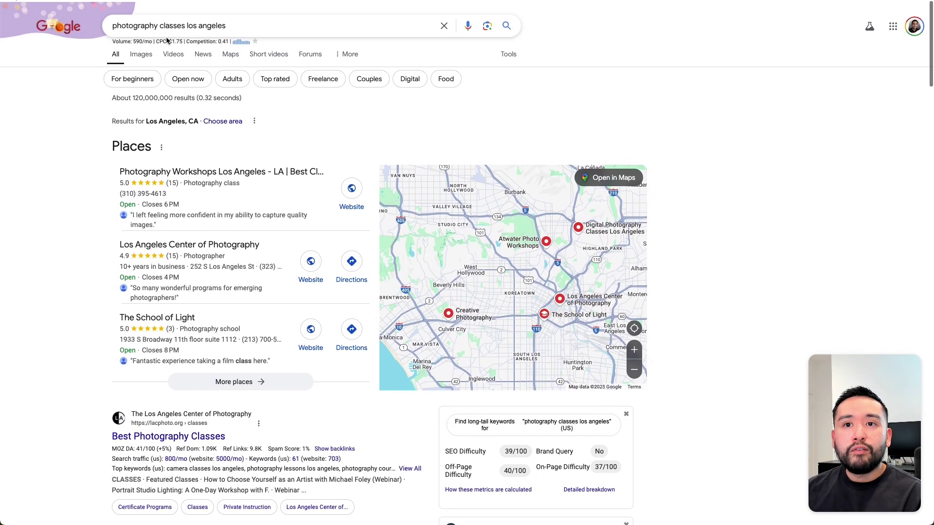
scroll(63, 125, "down", 4)
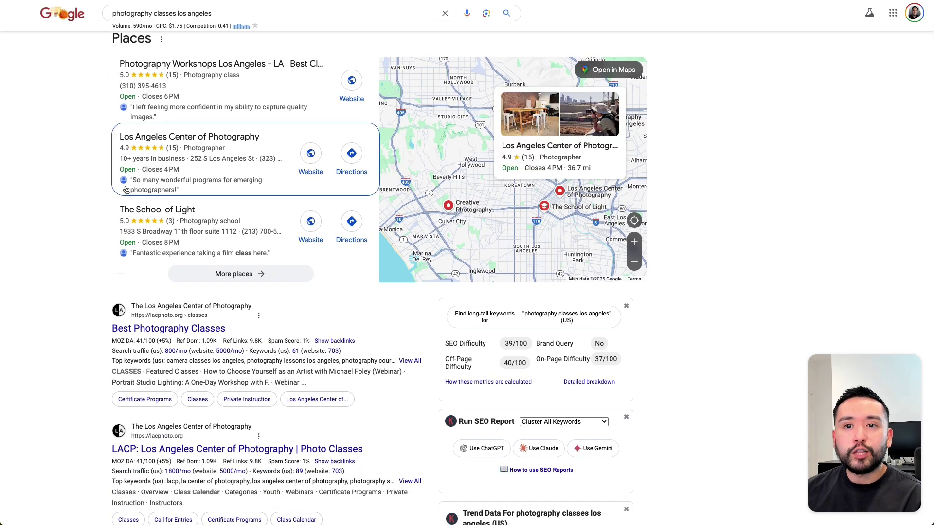
scroll(72, 200, "down", 8)
scroll(116, 274, "down", 20)
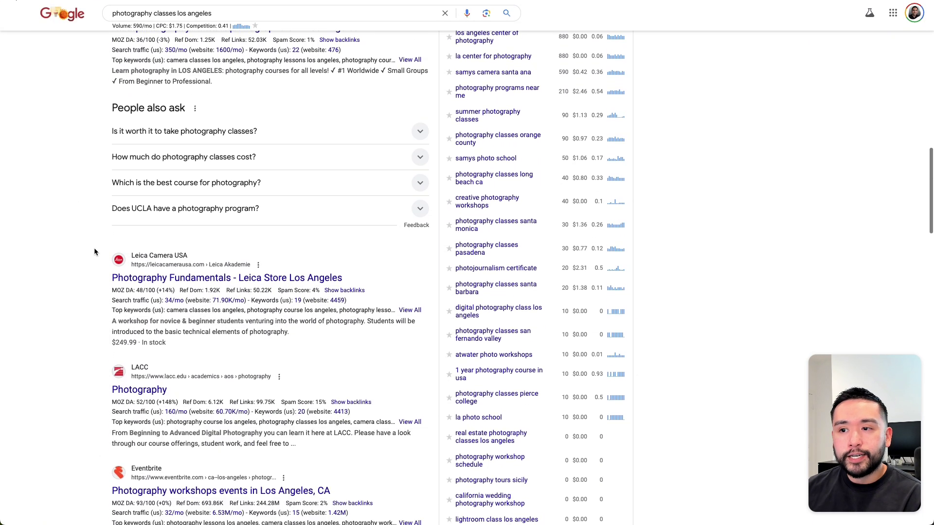
scroll(95, 250, "up", 20)
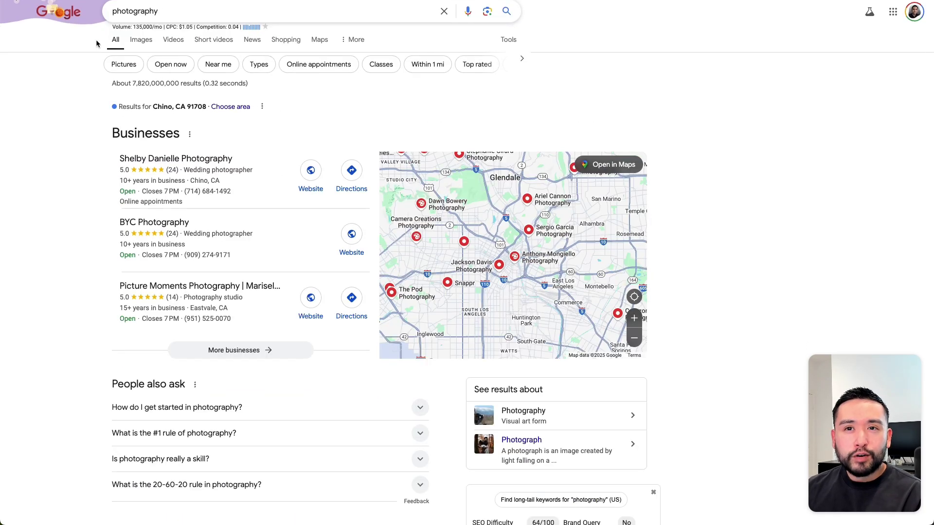
Switch from the "photography" results back to the outline document and review its seed keywords line and the Find section.
scroll(94, 44, "up", 1)
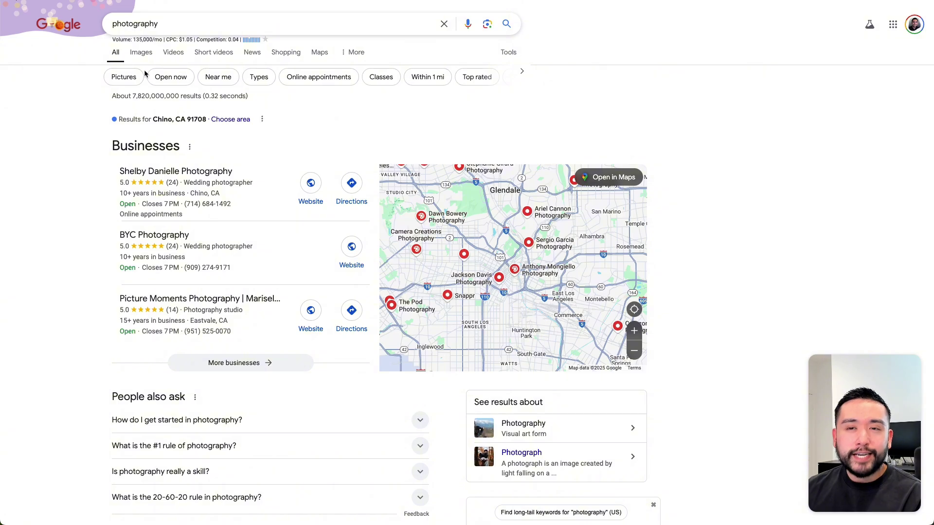
key("super+Tab")
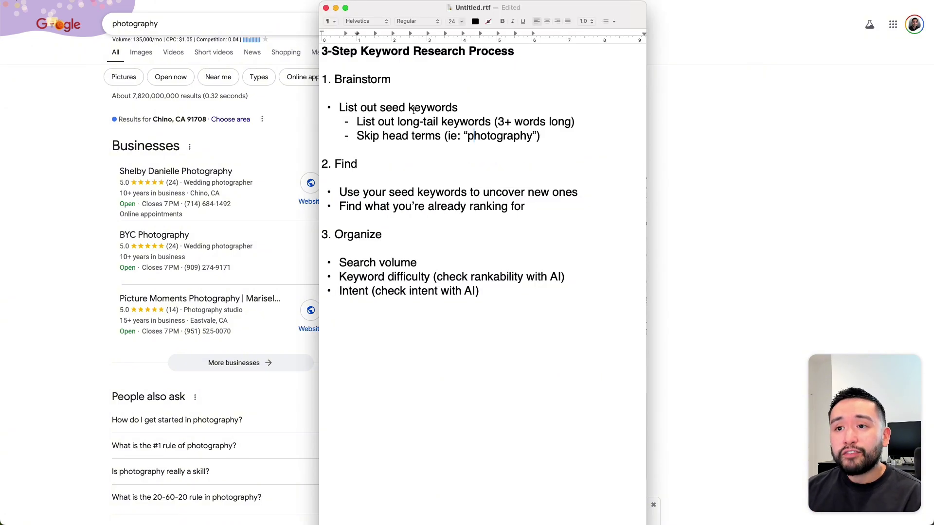
left_click_drag(340, 107, 444, 108)
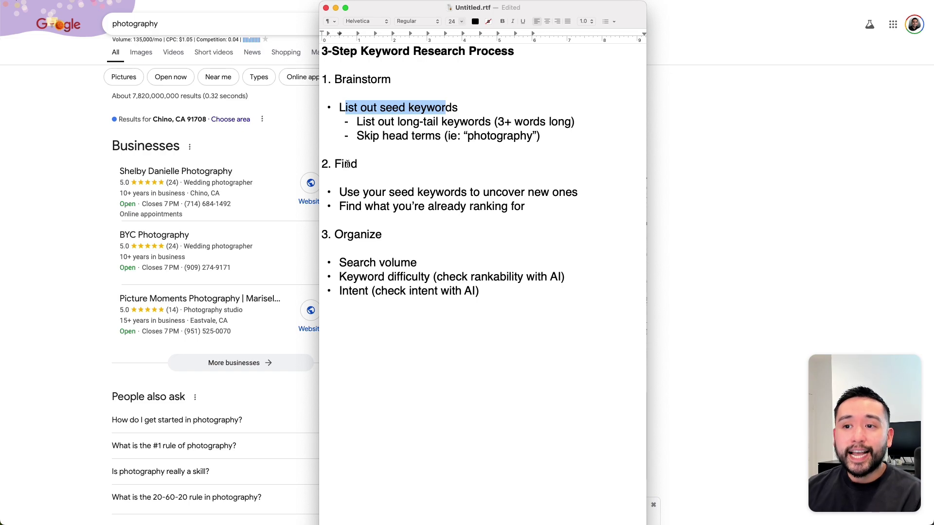
left_click_drag(335, 163, 582, 191)
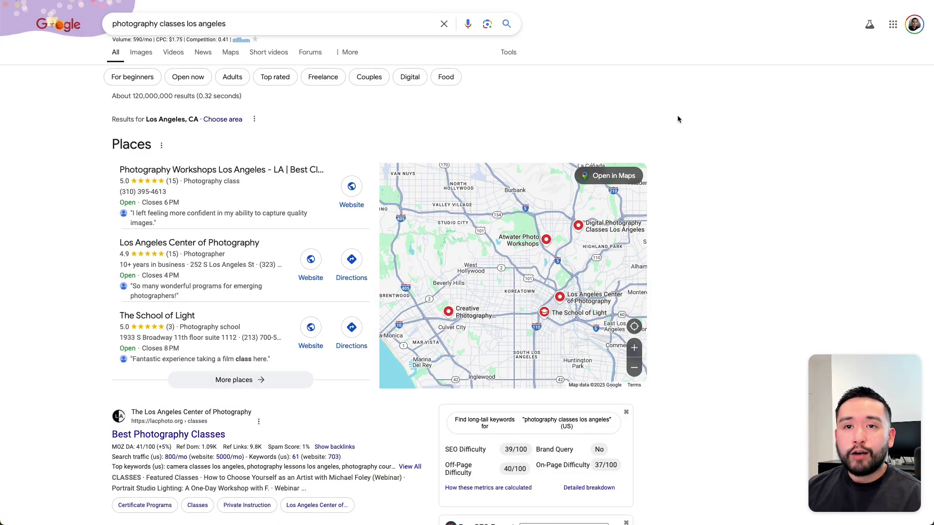
Return to the "photography classes los angeles" results and examine the People Also Search For keyword list.
scroll(678, 119, "down", 5)
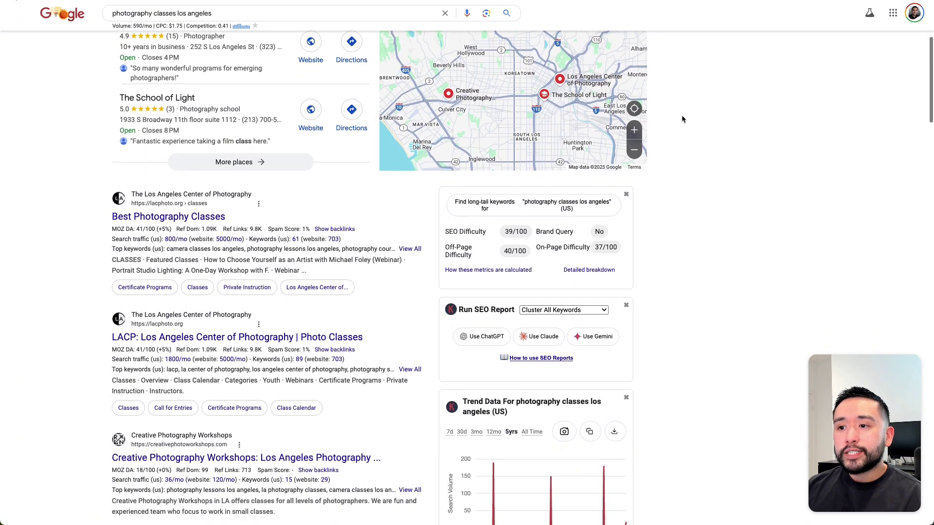
scroll(543, 146, "down", 8)
scroll(518, 262, "up", 4)
scroll(519, 259, "down", 5)
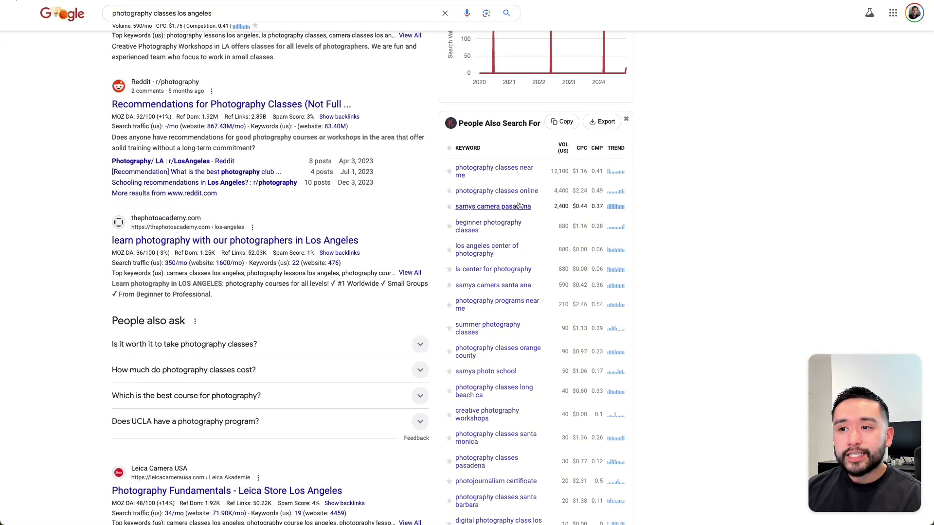
Examine the rest of the People Also Search For list and the Topical Keywords and SERP Keywords lists for "photography classes los angeles".
scroll(519, 206, "down", 1)
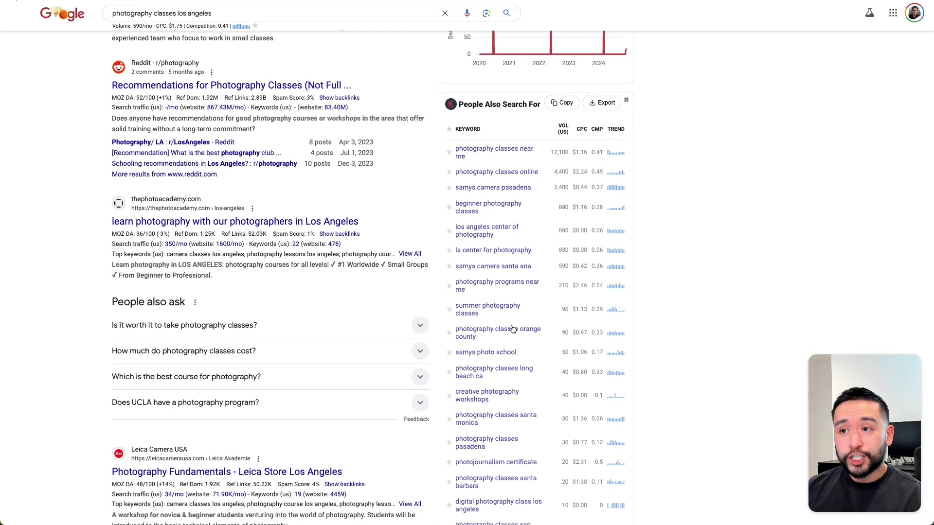
scroll(532, 107, "down", 1)
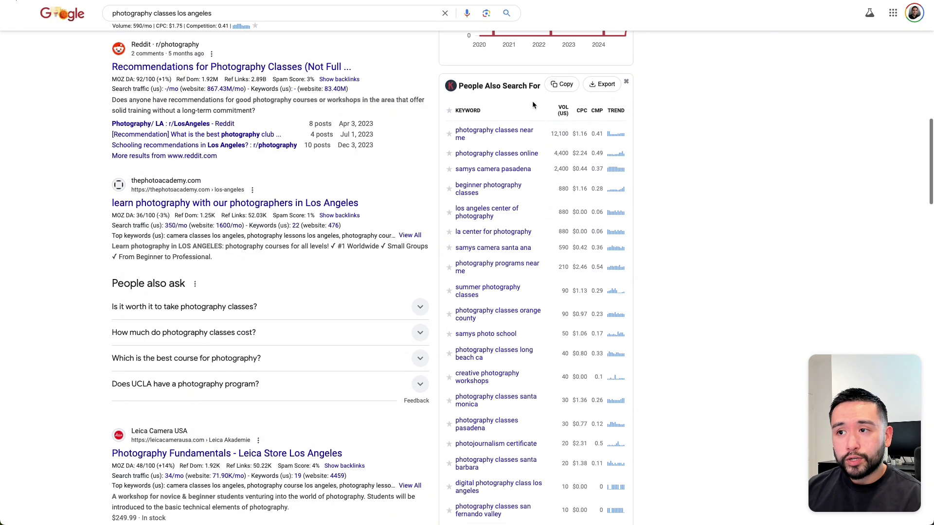
scroll(533, 108, "down", 17)
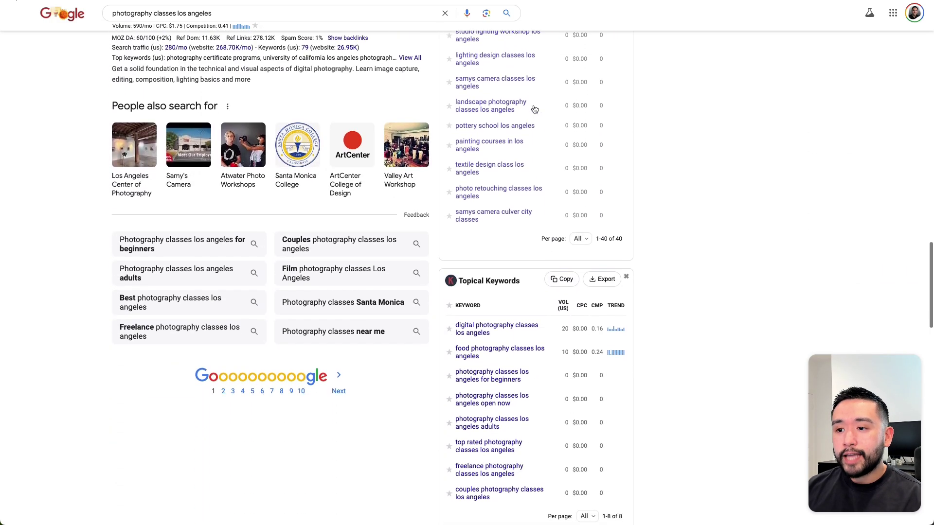
scroll(534, 110, "down", 5)
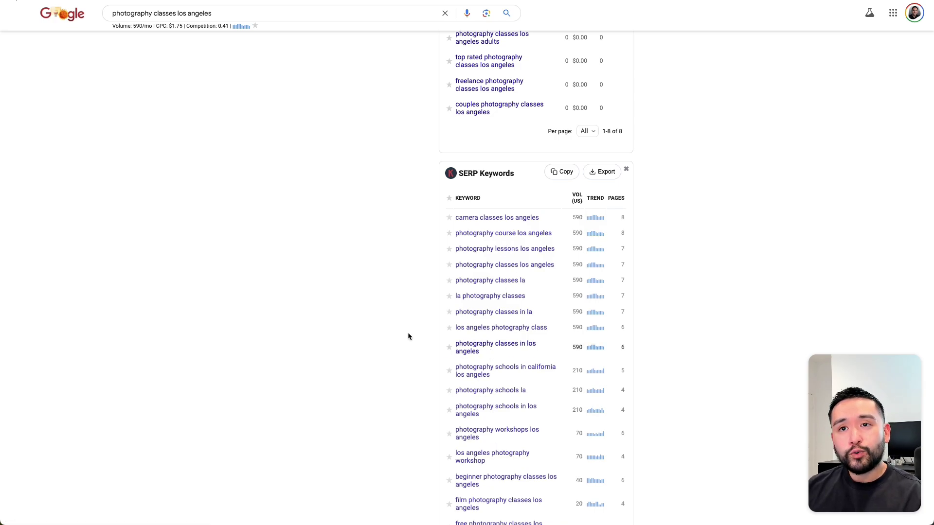
scroll(408, 336, "up", 10)
scroll(334, 309, "up", 2)
scroll(308, 202, "down", 6)
scroll(311, 219, "down", 10)
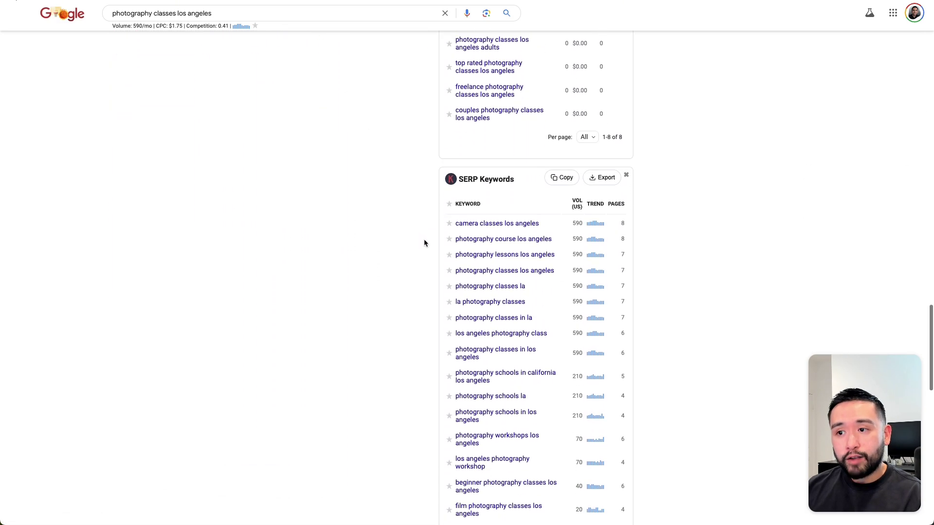
scroll(424, 243, "up", 6)
scroll(424, 243, "up", 1)
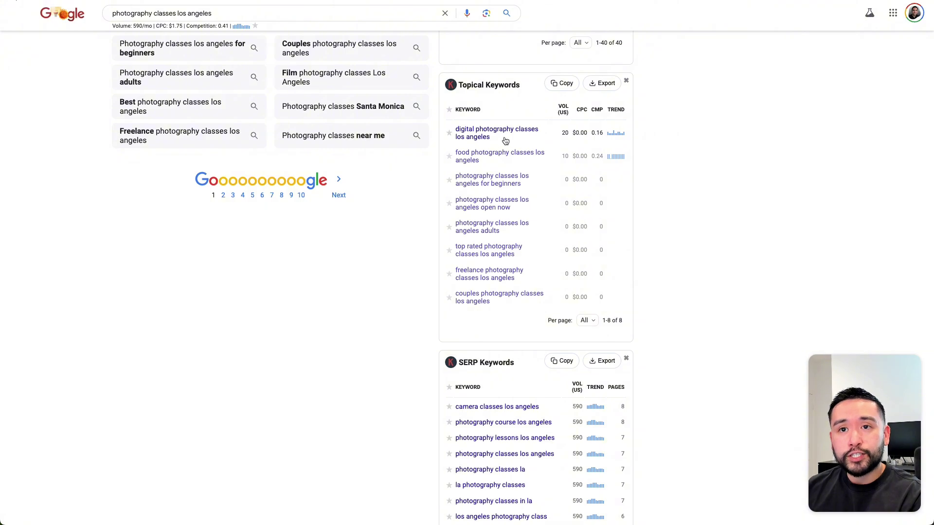
Examine the Related Keywords and Long-Tail Keywords lists, including the monthly search trend for "photography classes near me".
scroll(546, 202, "down", 12)
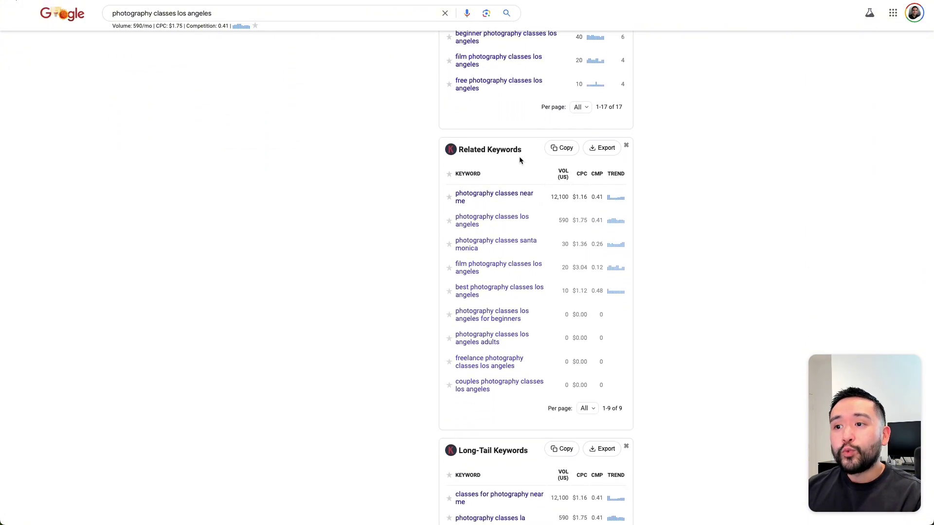
scroll(529, 203, "down", 2)
scroll(529, 204, "down", 5)
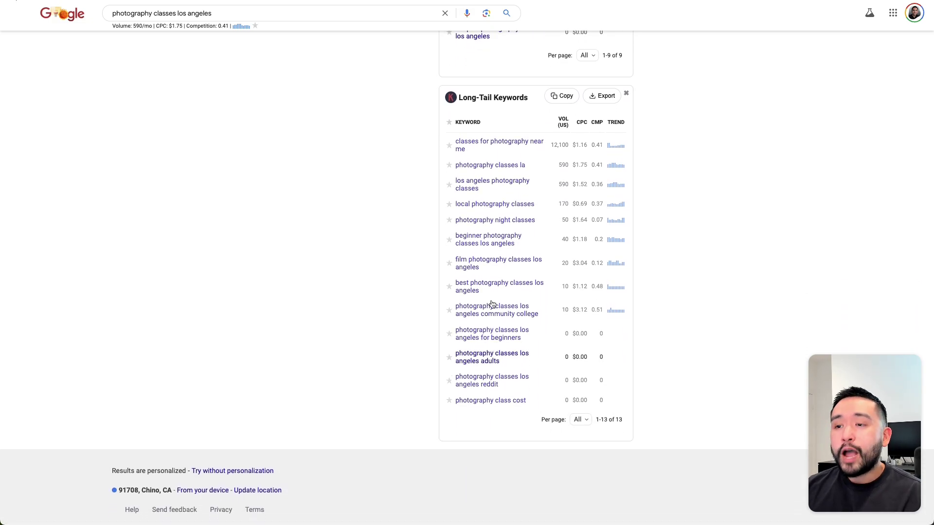
scroll(481, 175, "up", 6)
scroll(481, 175, "up", 1)
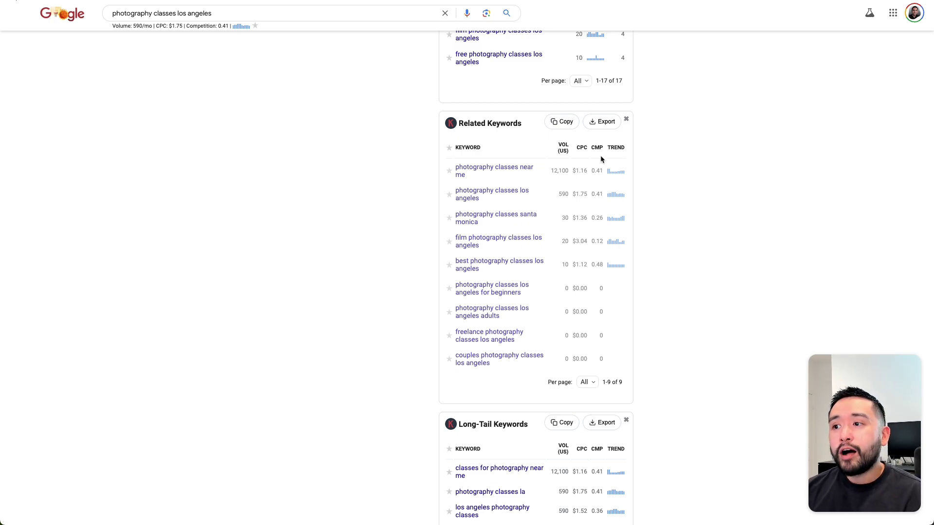
mouse_move(616, 173)
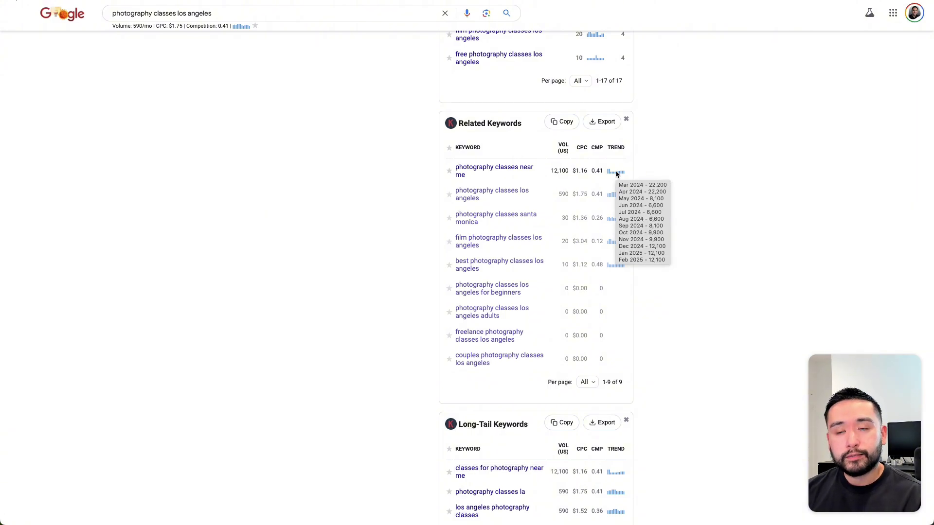
Open the full long-tail keyword report for "photography classes los angeles" (US) and review its keywords.
scroll(495, 366, "up", 15)
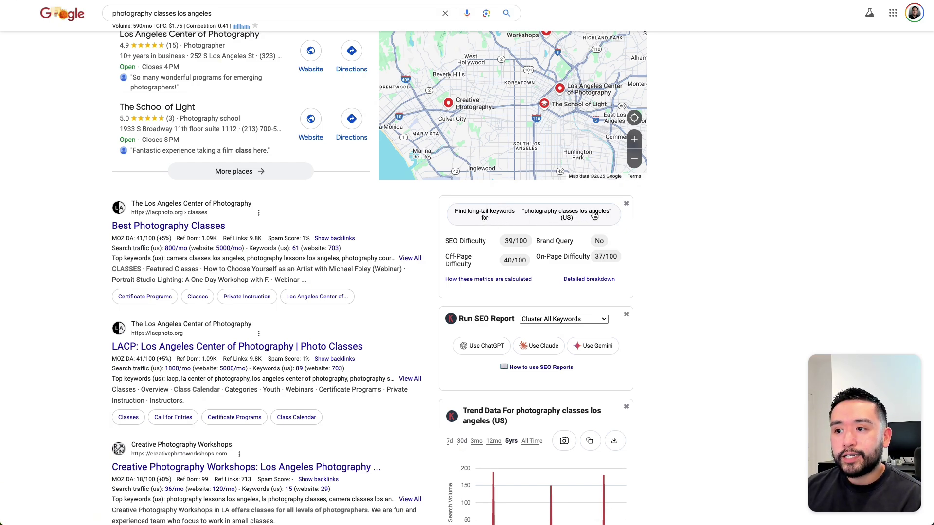
left_click(533, 215)
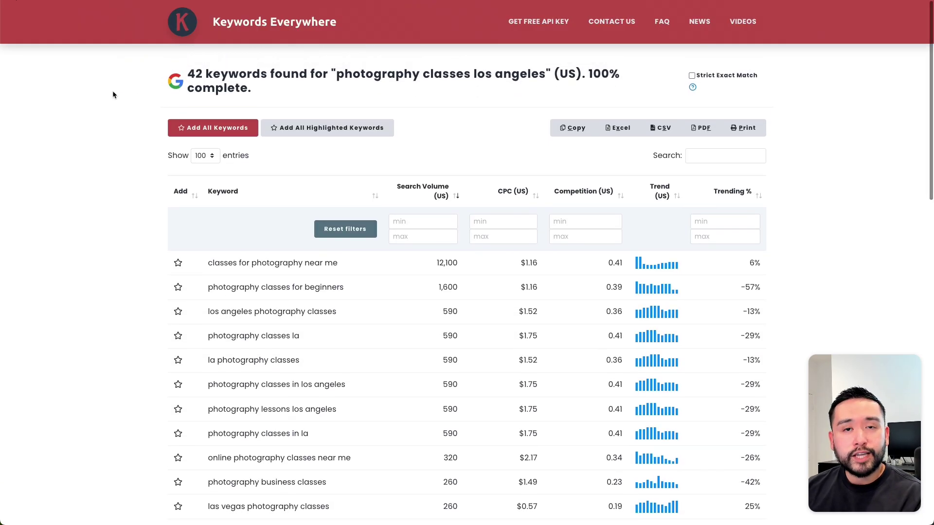
left_click_drag(188, 73, 545, 74)
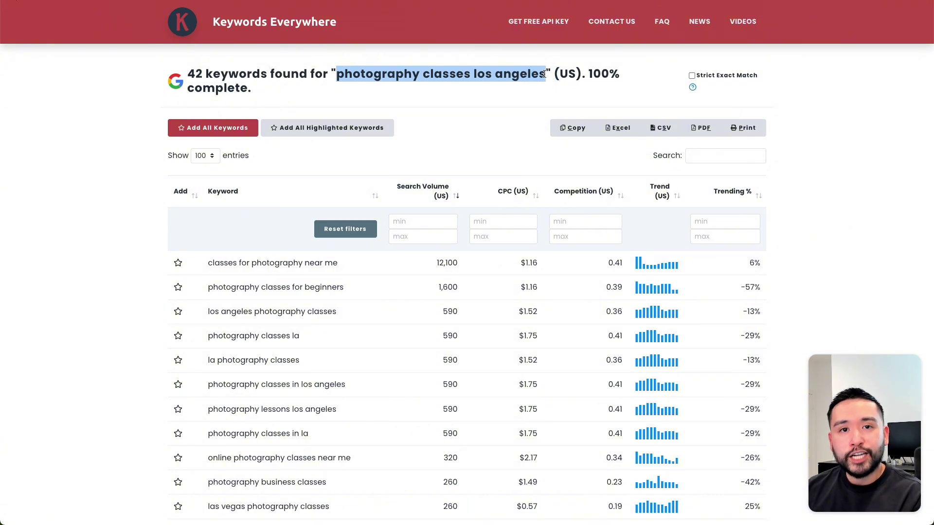
scroll(119, 270, "down", 1)
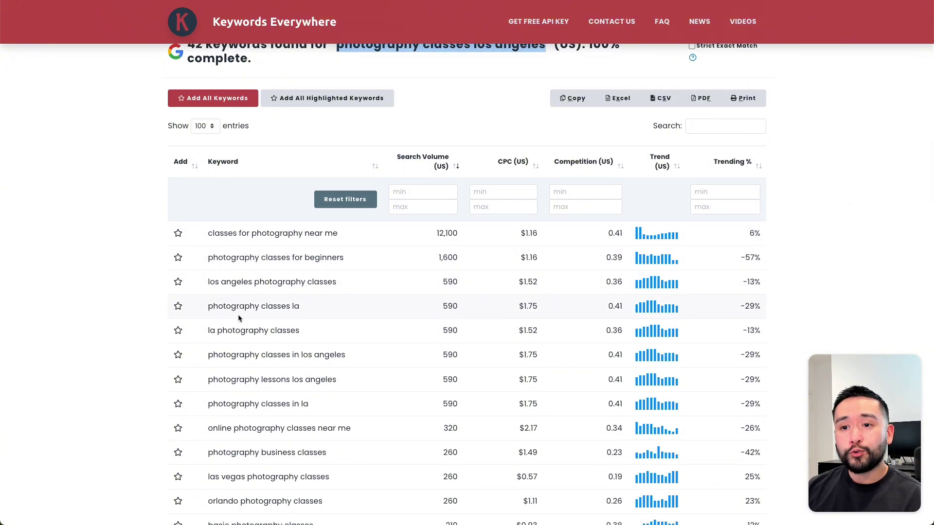
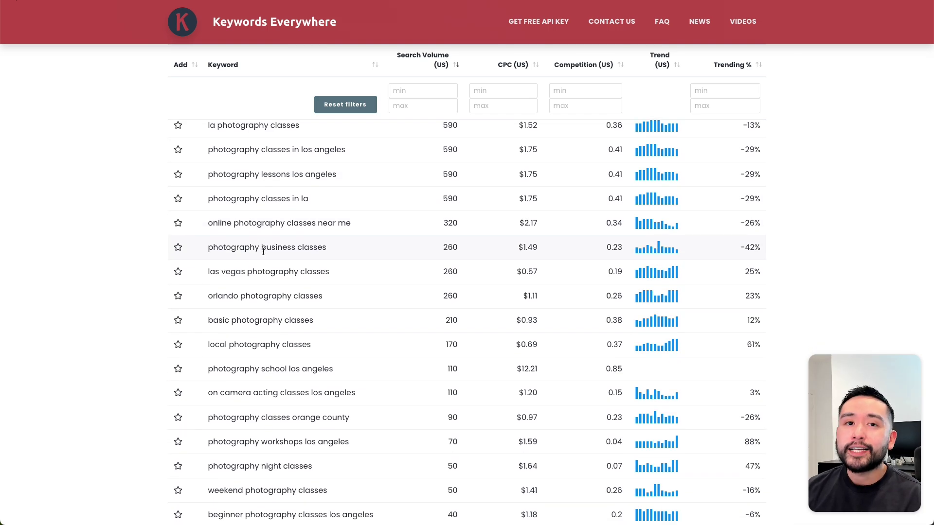
Filter the long-tail keyword table to entries containing "los angeles".
scroll(265, 258, "up", 5)
key("ctrl+f")
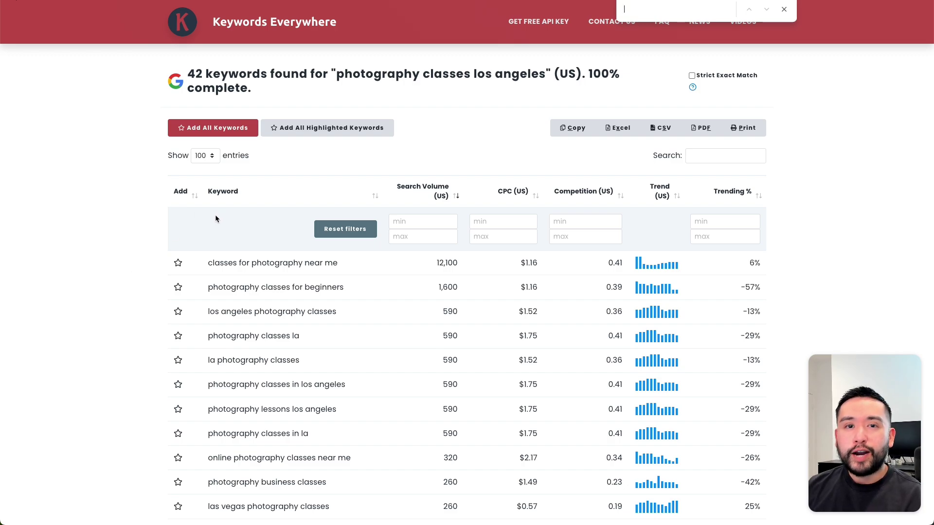
scroll(269, 238, "down", 1)
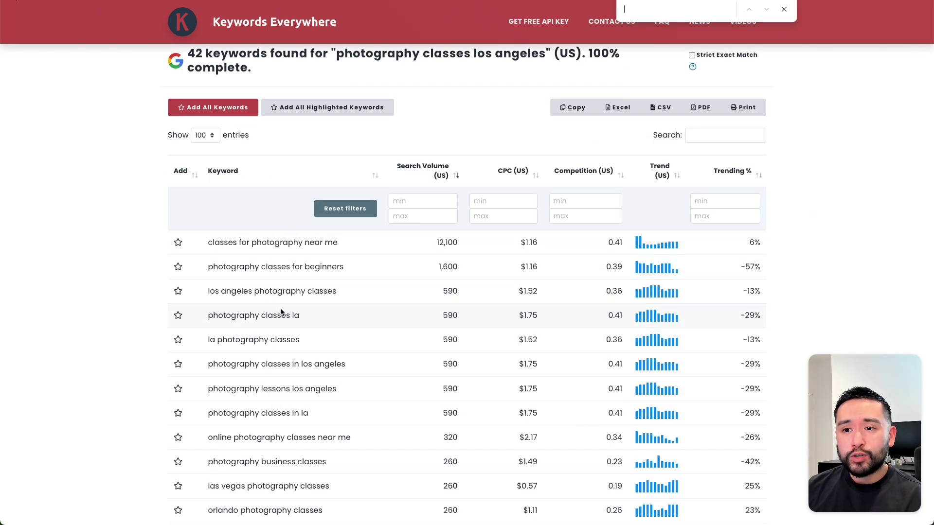
left_click(703, 137)
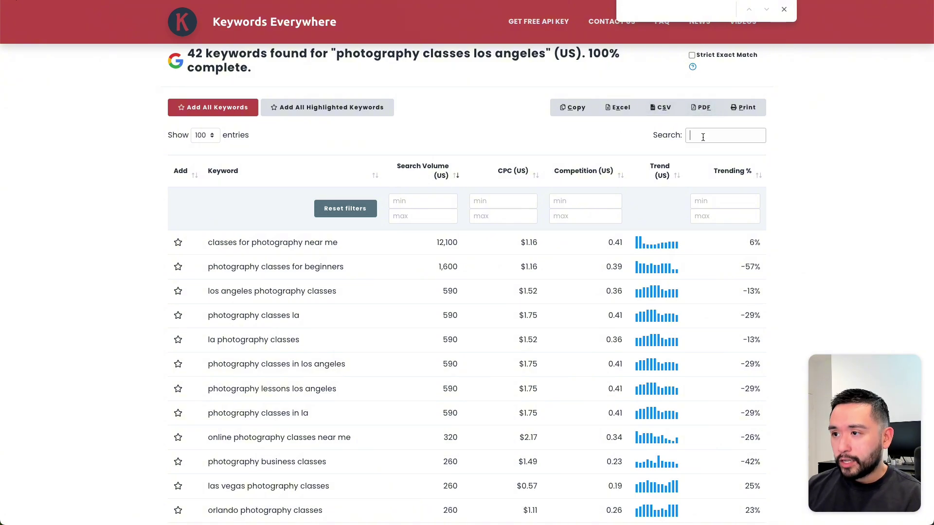
type("los ang")
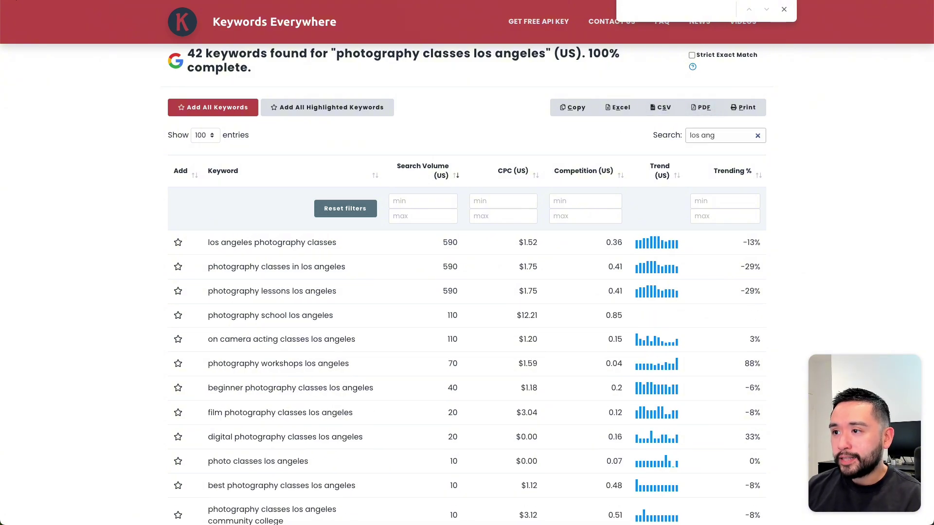
type("eles")
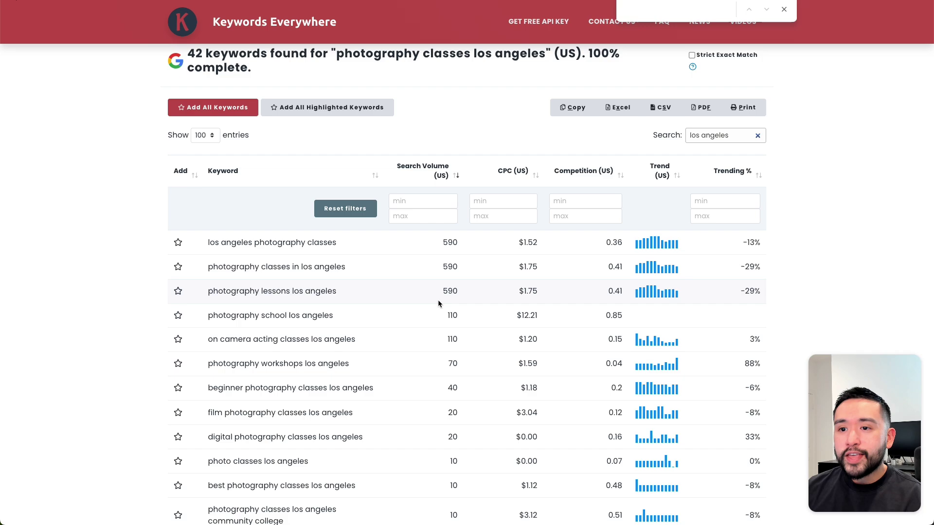
Check the trend of "los angeles photography classes", then star it and "photography lessons los angeles" as favorite keywords.
scroll(291, 245, "down", 2)
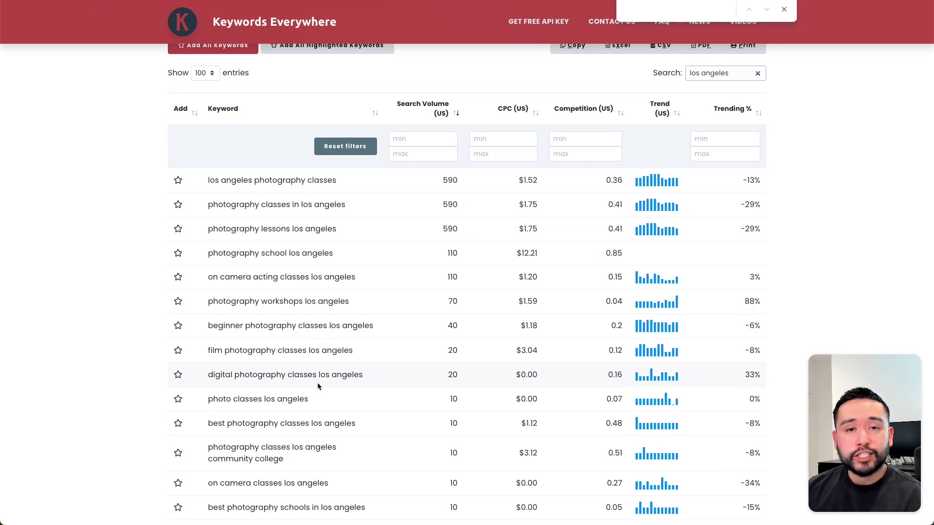
left_click_drag(208, 180, 337, 183)
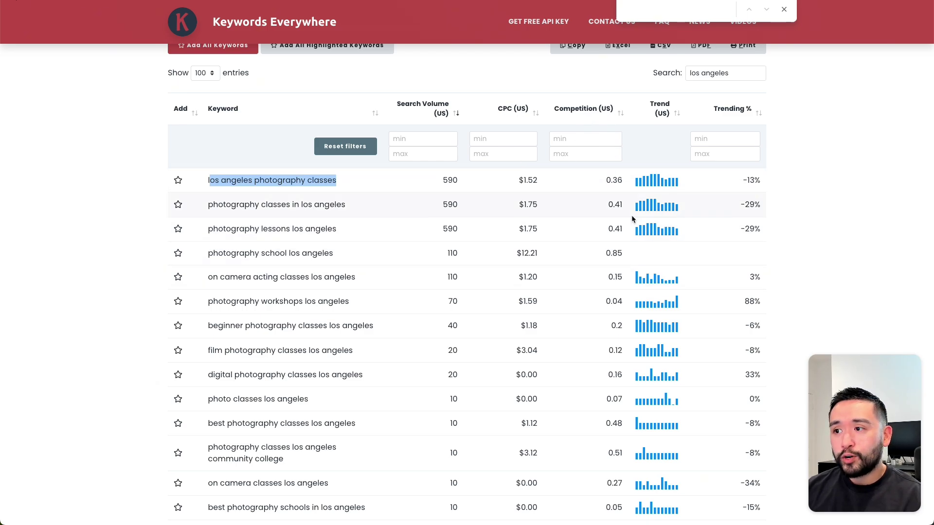
mouse_move(656, 183)
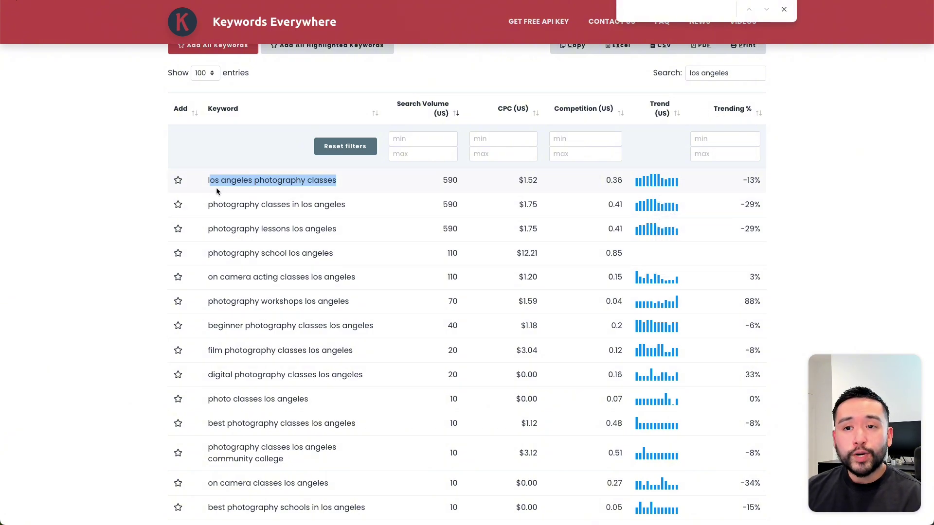
left_click(178, 181)
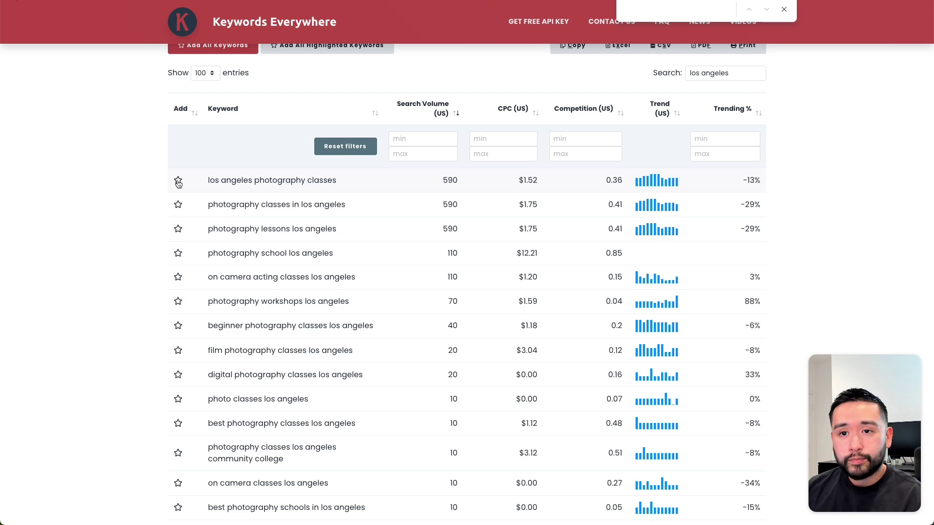
left_click(178, 182)
scroll(178, 183, "down", 1)
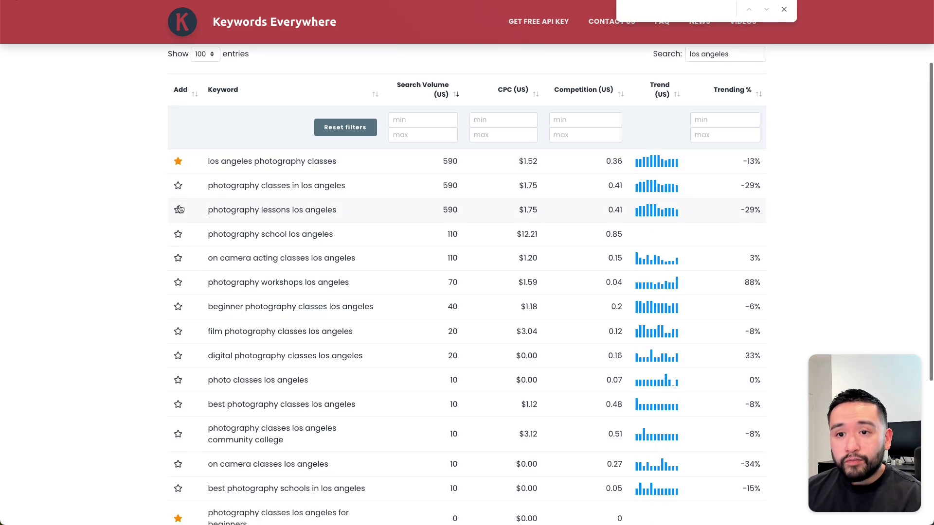
left_click(176, 211)
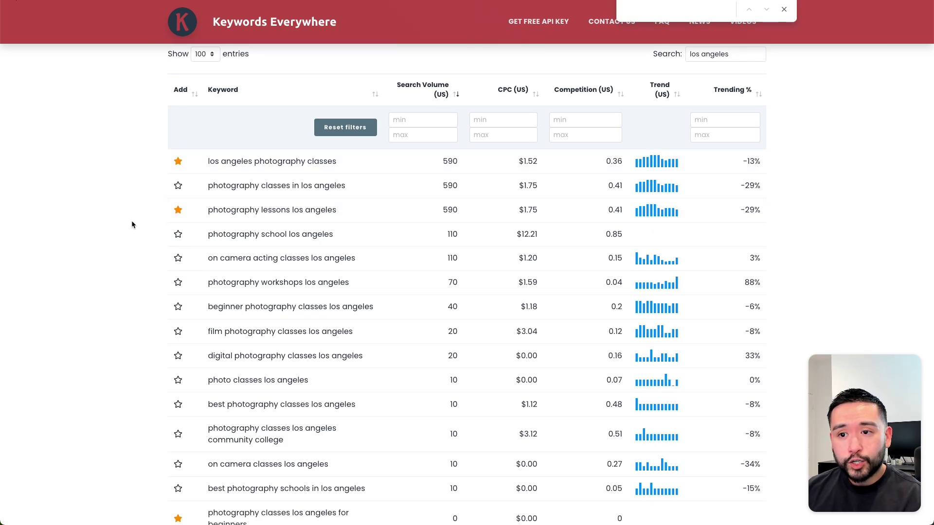
Star the "on camera acting classes", "photography workshops" and "beginner photography classes" keywords for Los Angeles.
scroll(132, 221, "down", 1)
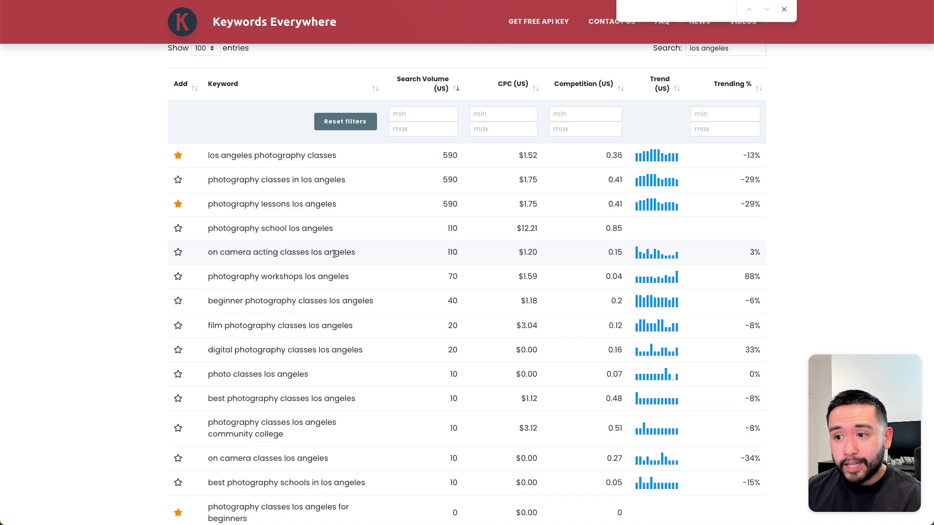
left_click(179, 253)
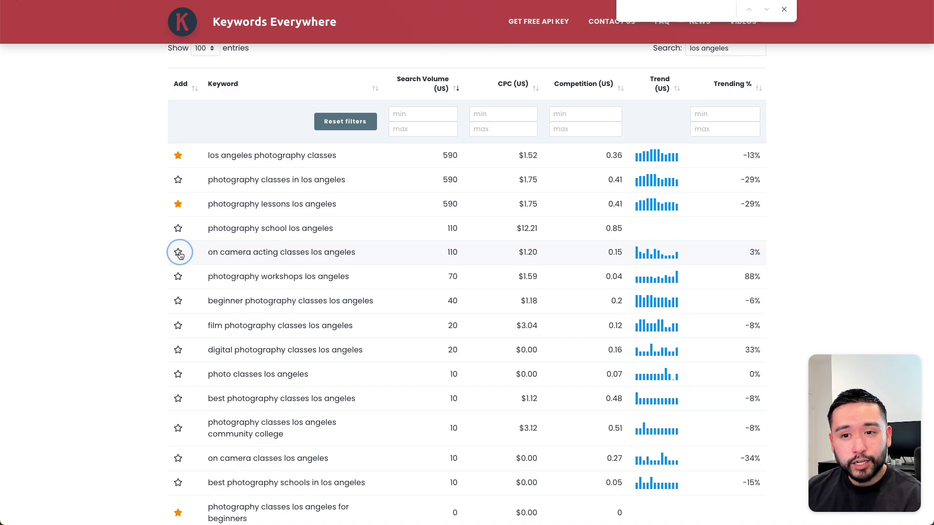
scroll(180, 231, "down", 1)
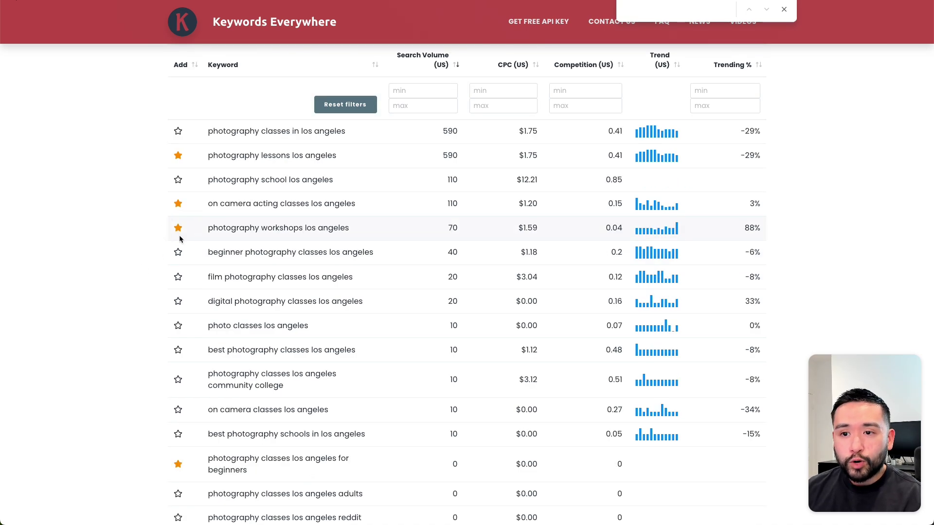
left_click(176, 255)
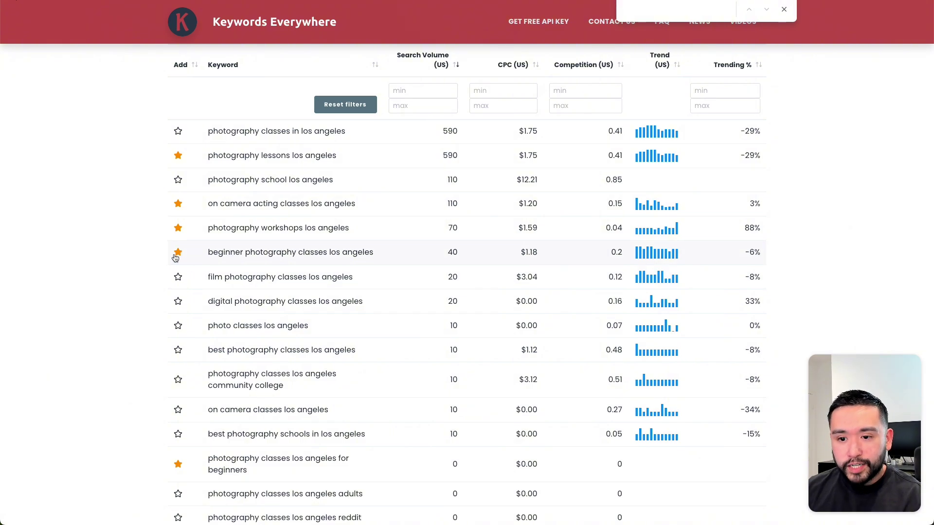
Star the zero-volume keywords "iphone photography class los angeles" and "street photography class los angeles", and look over the filtered list.
scroll(179, 371, "down", 1)
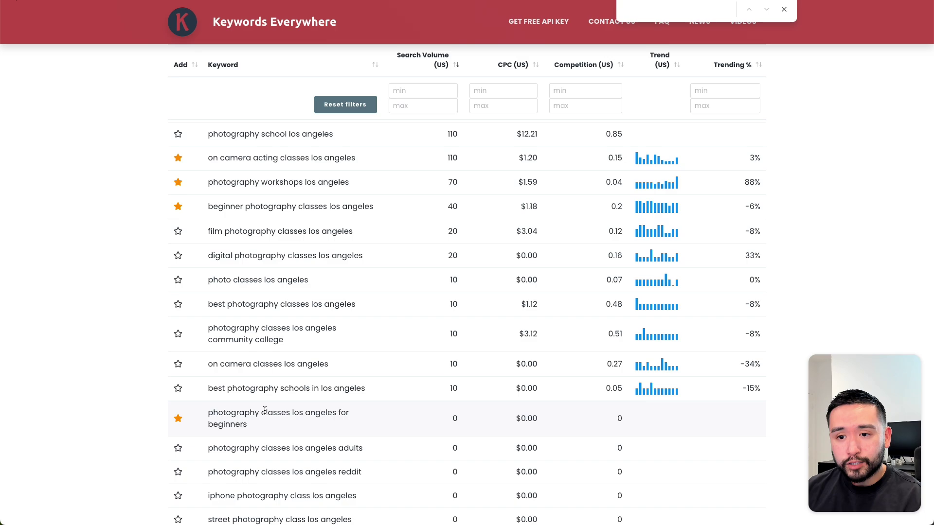
scroll(239, 231, "down", 3)
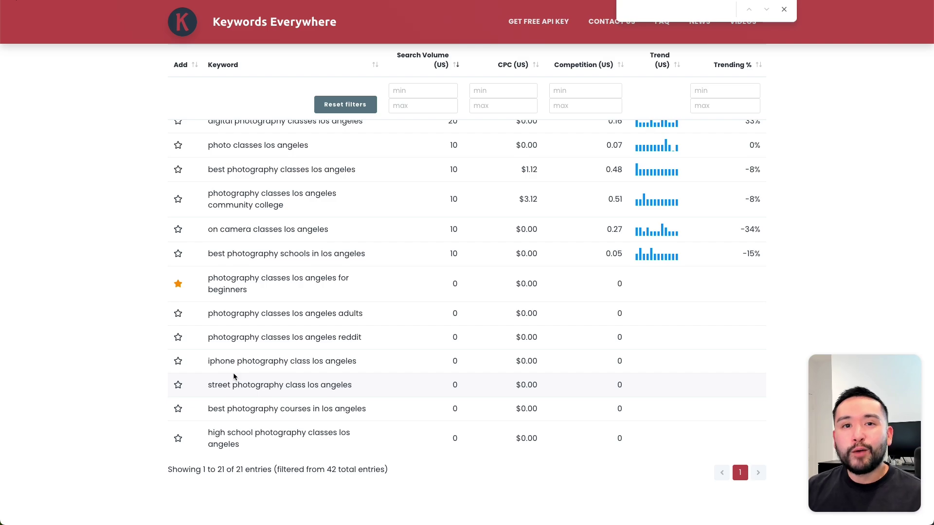
left_click(194, 365)
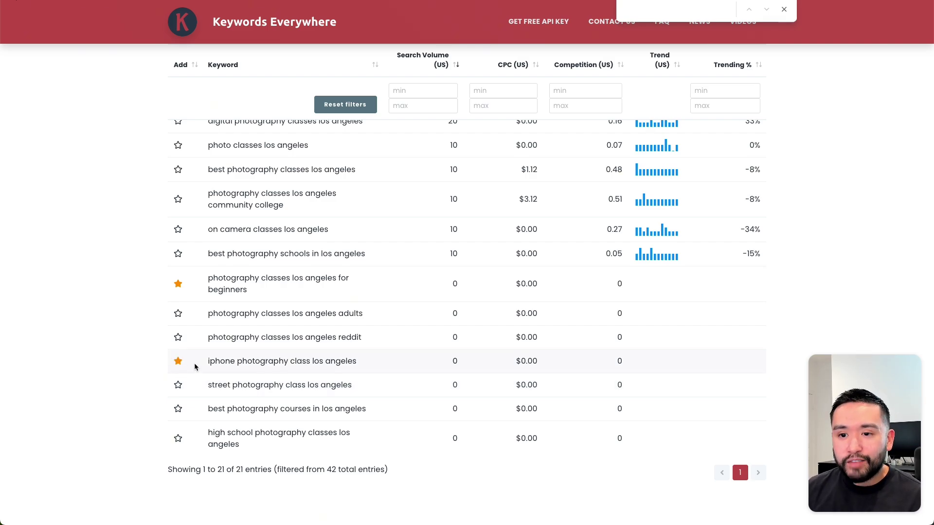
left_click(177, 385)
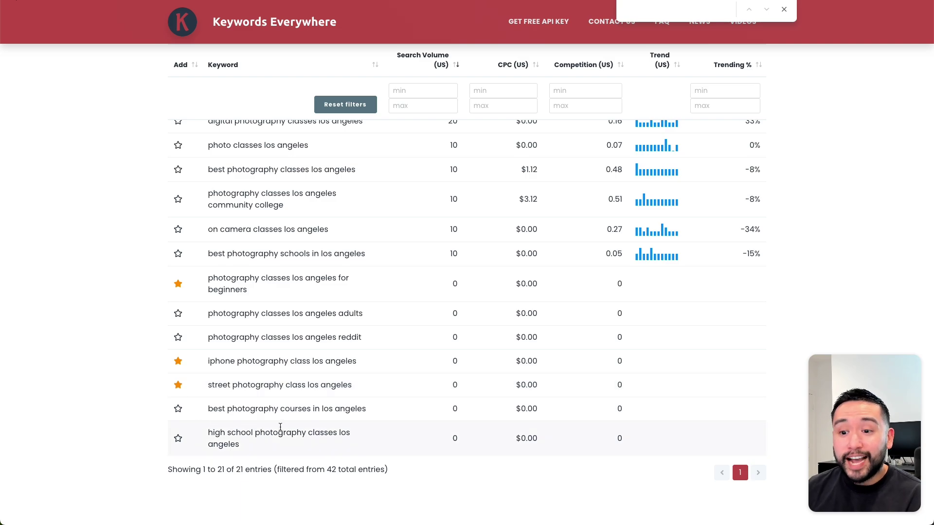
scroll(284, 428, "up", 3)
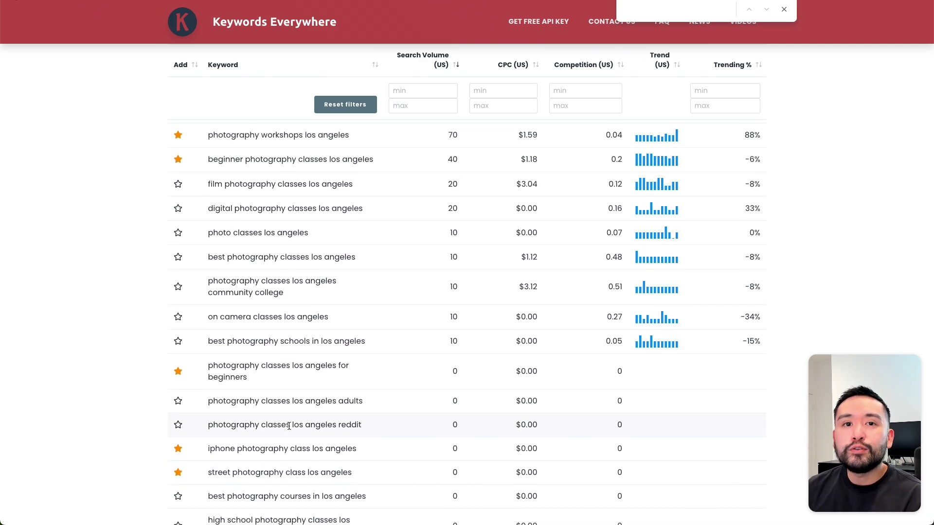
Switch to the keyword research notes in TextEdit and highlight the "Find what you're already ranking for" item.
key("super+Tab")
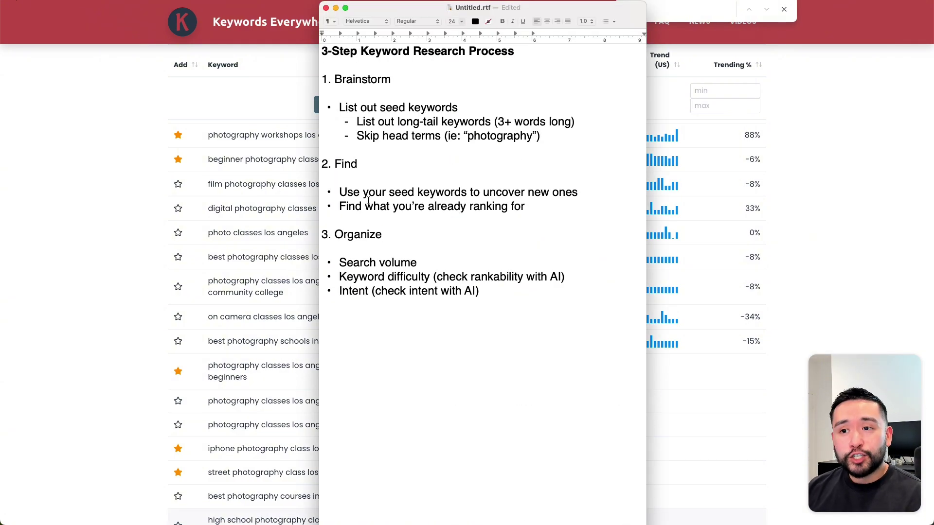
left_click_drag(340, 206, 543, 204)
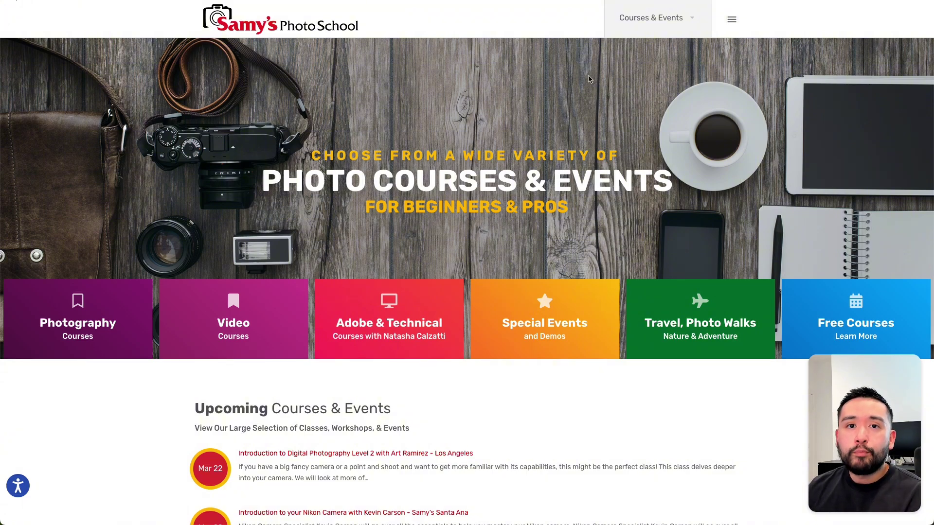
mouse_move(809, 9)
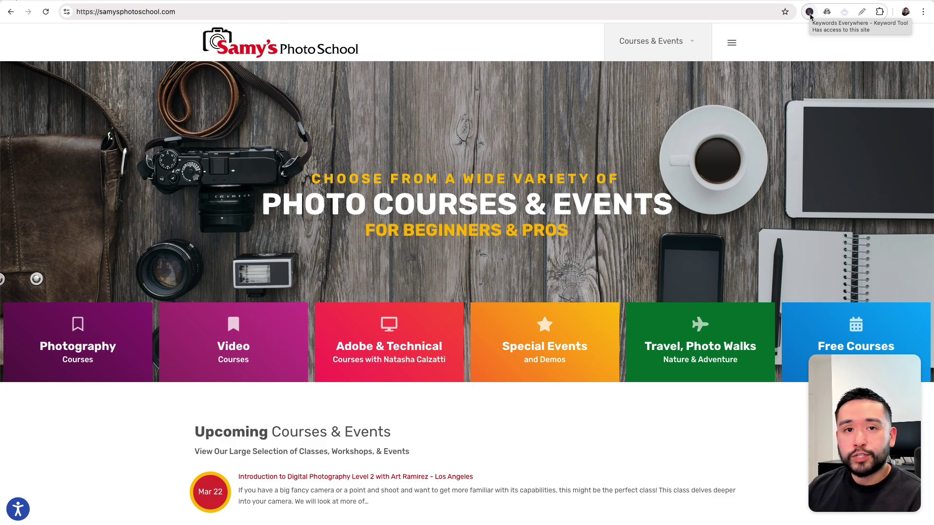
left_click(809, 12)
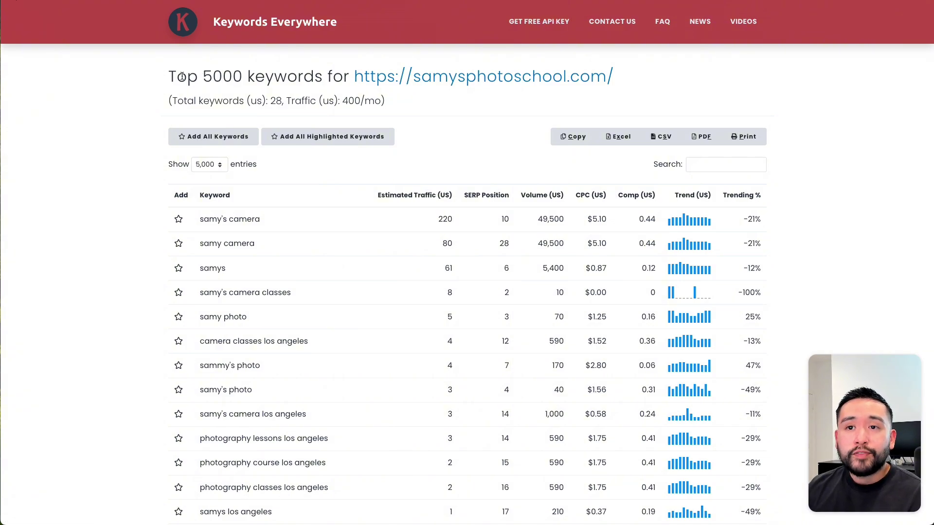
left_click_drag(169, 77, 323, 78)
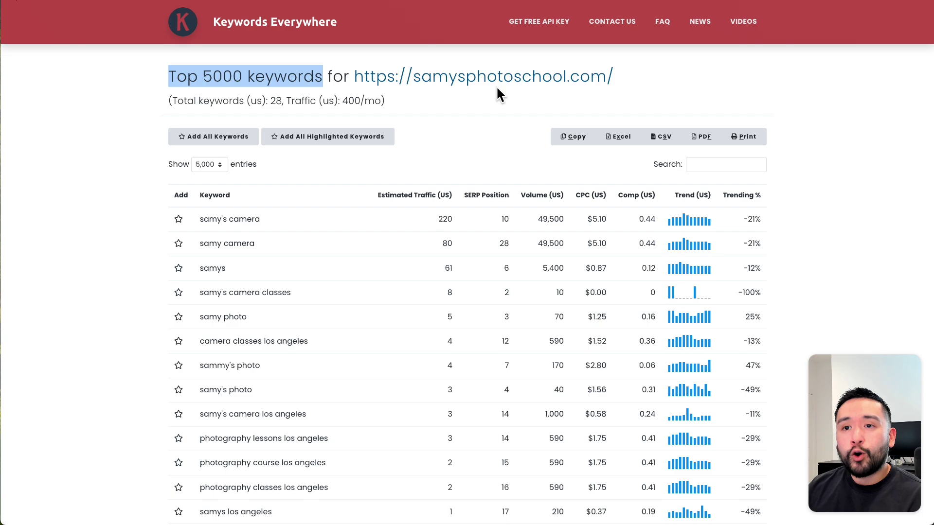
left_click_drag(283, 101, 190, 100)
left_click(201, 101)
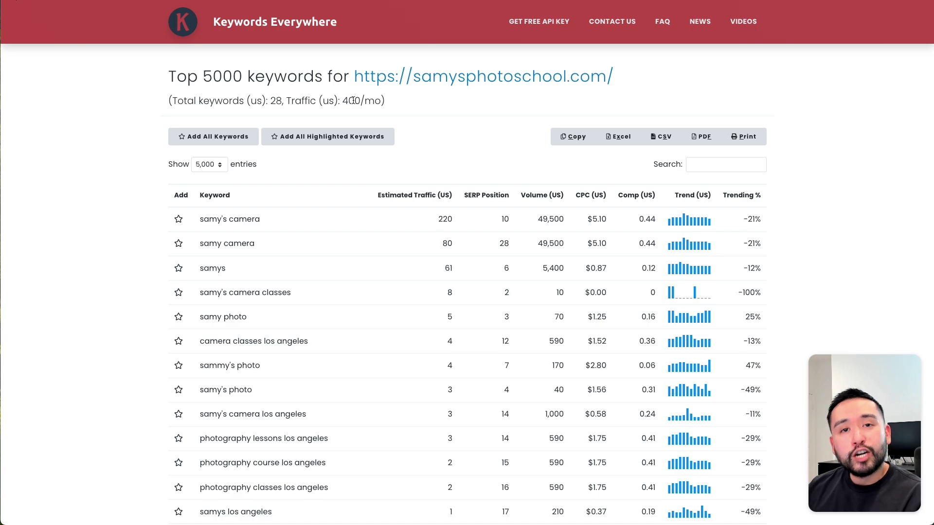
scroll(261, 205, "down", 2)
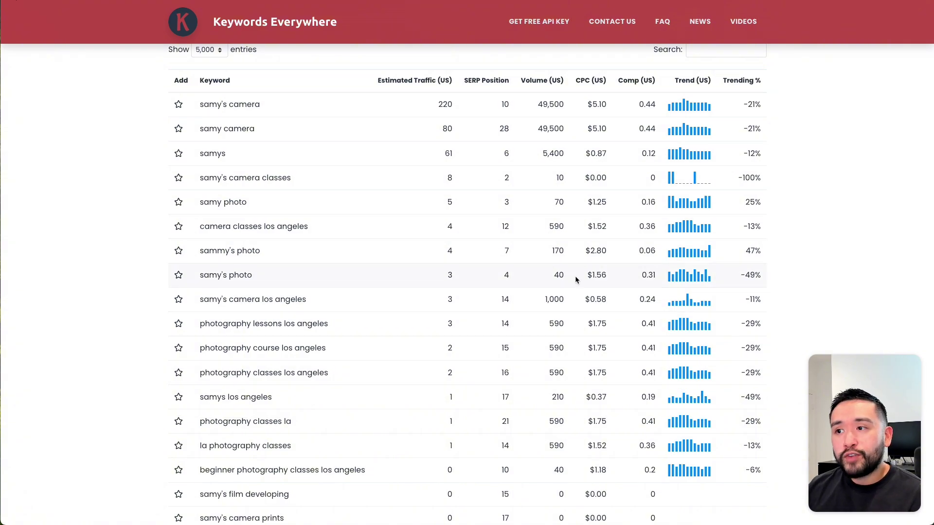
scroll(620, 179, "down", 1)
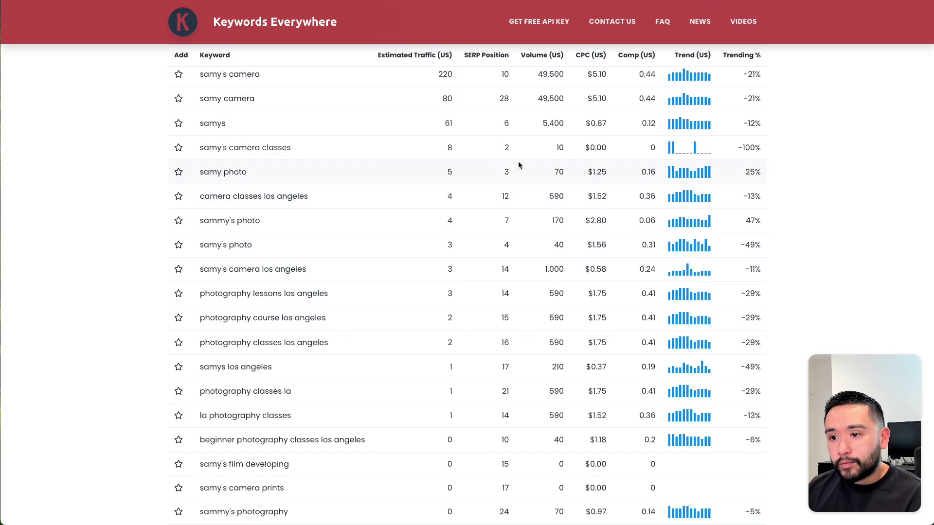
Star "photography course los angeles" as a favorite keyword and check its search volume and SERP position.
left_click(179, 317)
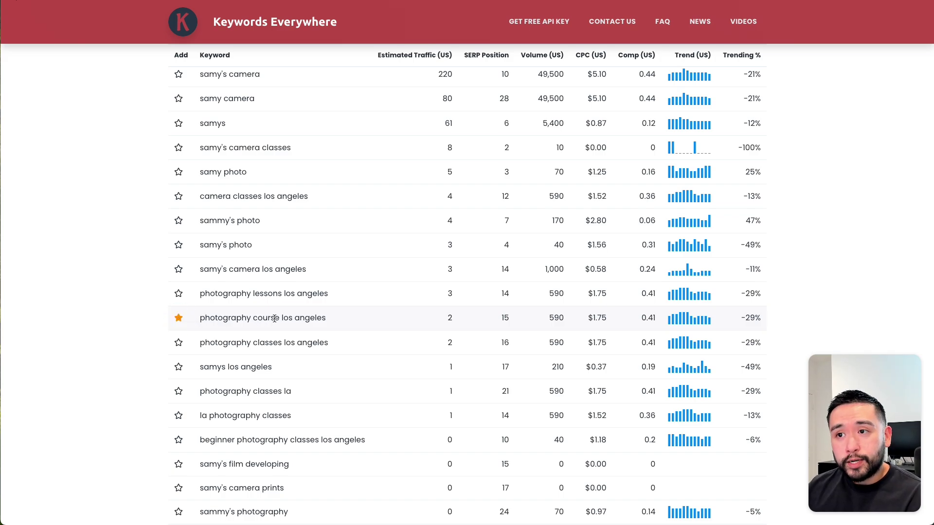
left_click_drag(549, 318, 564, 321)
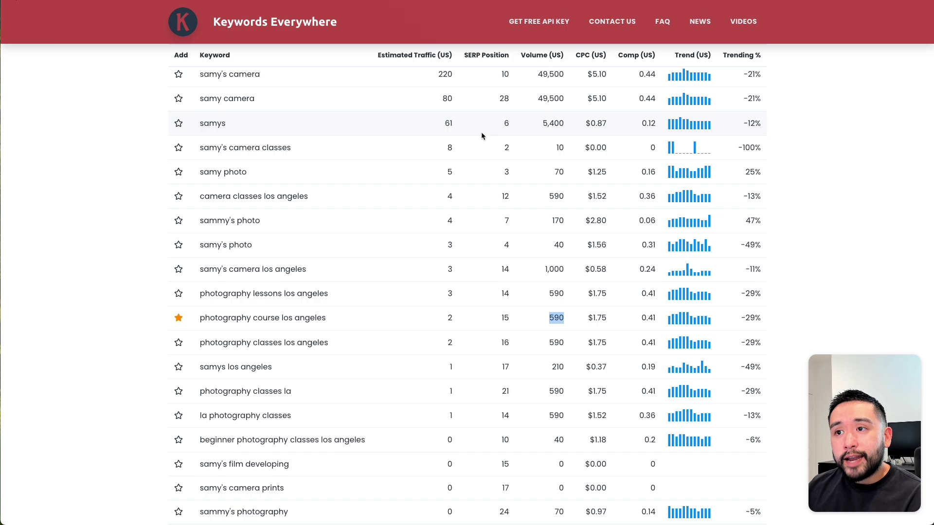
left_click_drag(501, 317, 509, 319)
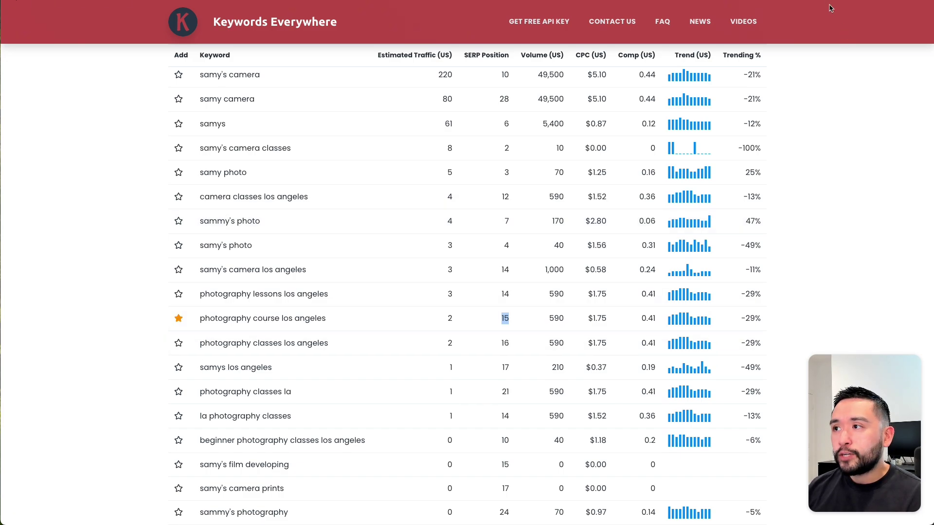
Open the My Favorite Keywords list in Keywords Everywhere.
left_click(807, 0)
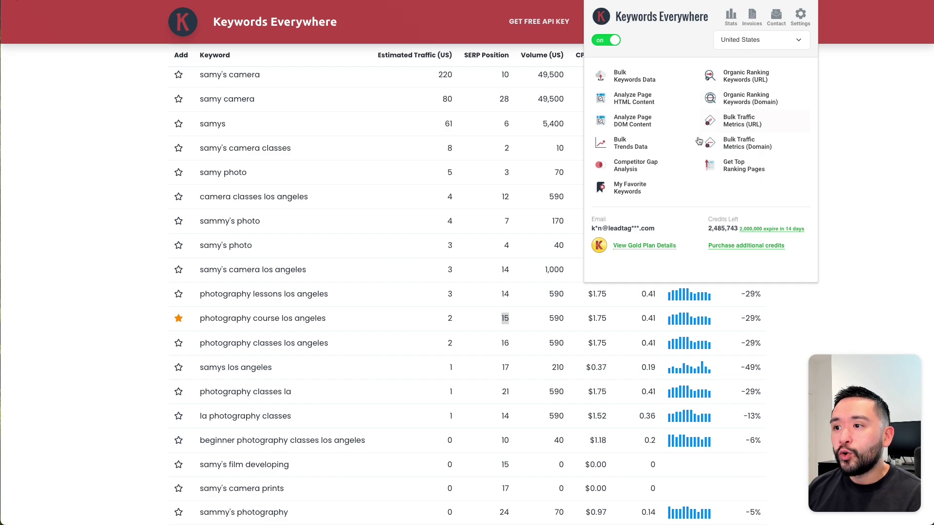
left_click(633, 188)
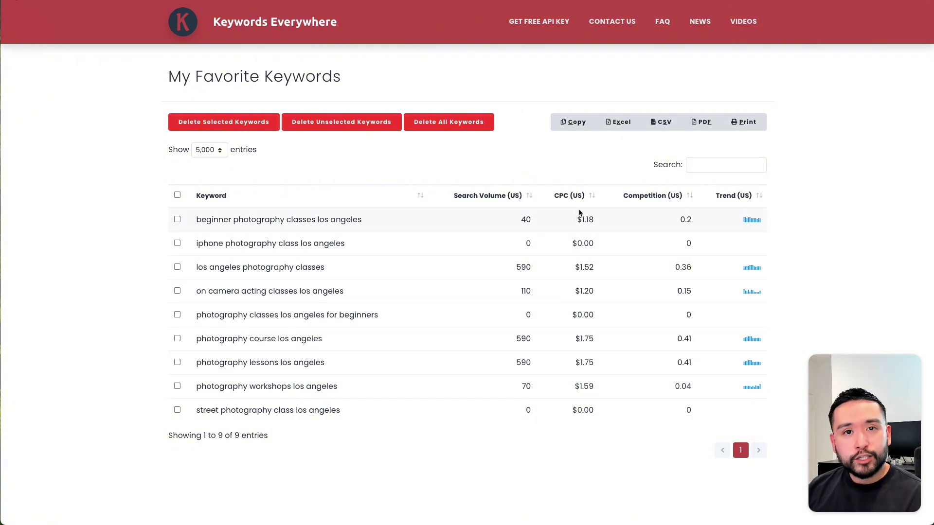
Review the Organize section of the TextEdit notes, highlighting its heading, search volume and keyword difficulty, and return to the favorite keywords.
key("super+Tab")
left_click(420, 237)
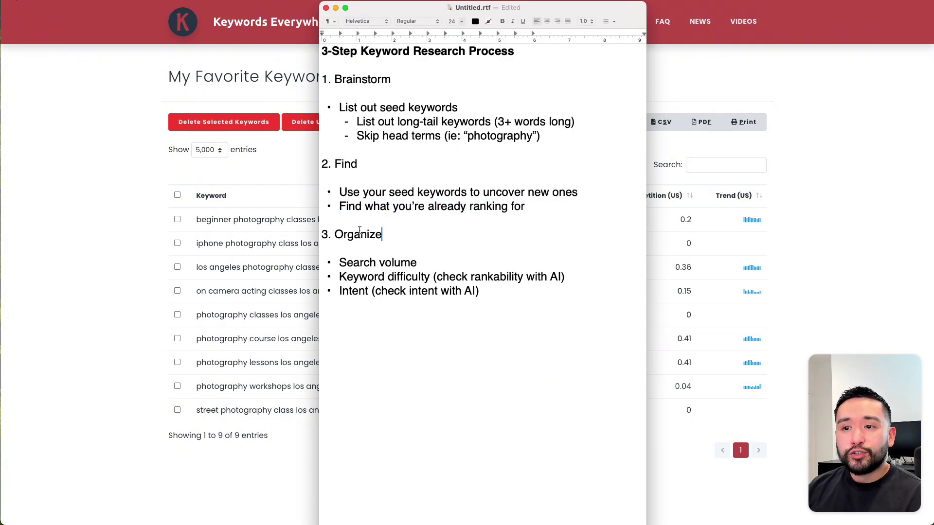
left_click_drag(382, 235, 329, 235)
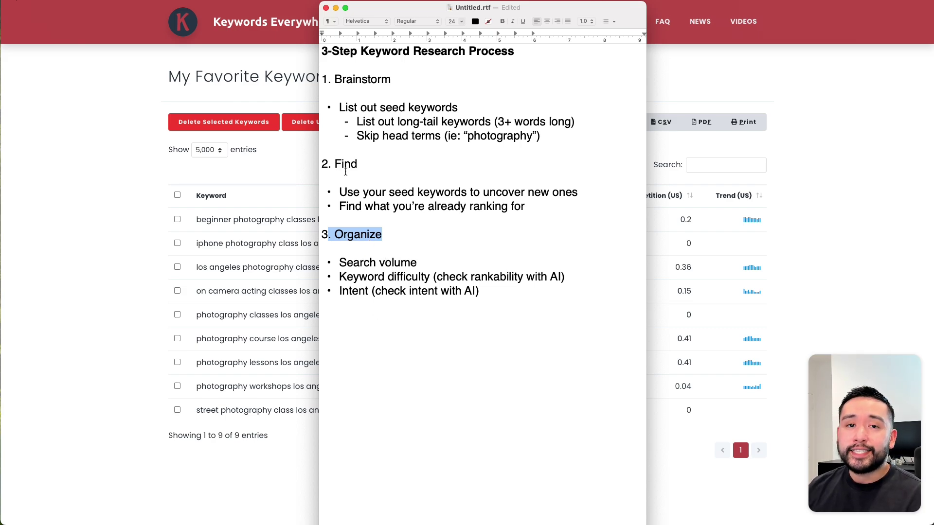
left_click(118, 188)
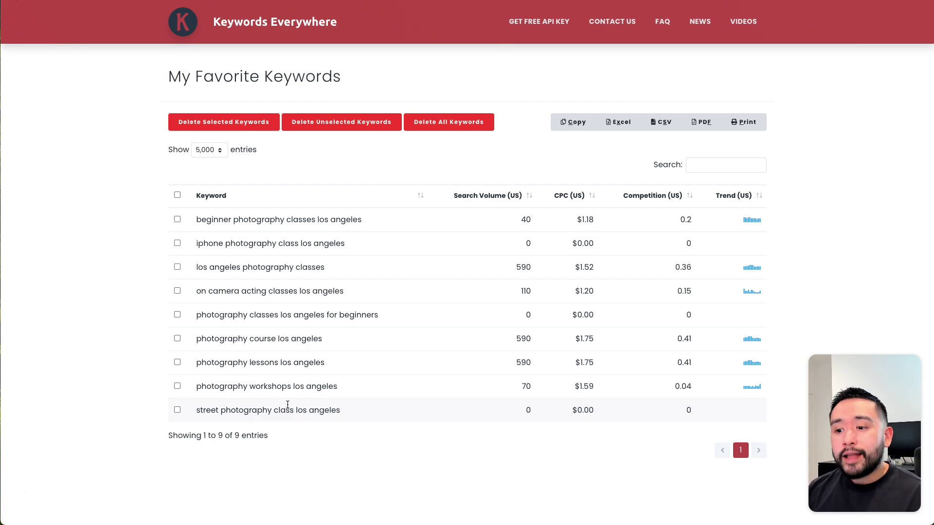
key("super+Tab")
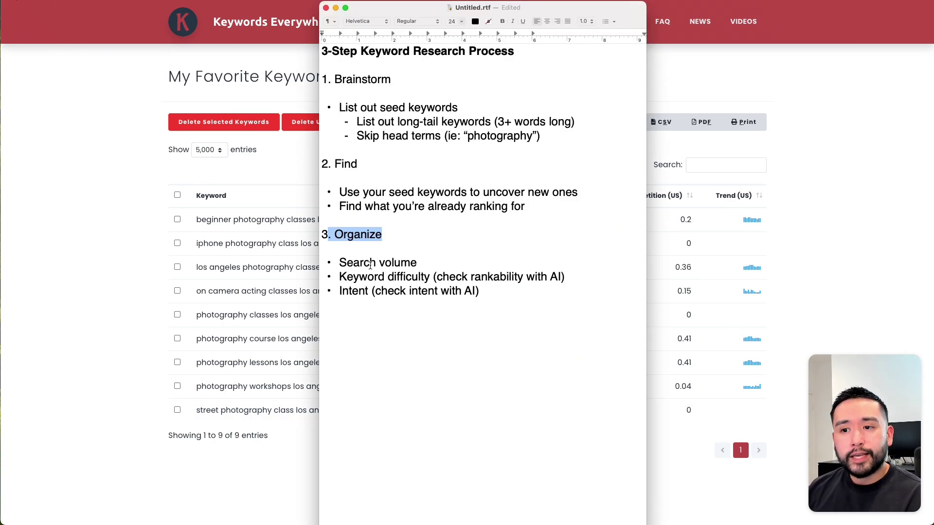
left_click_drag(340, 263, 418, 263)
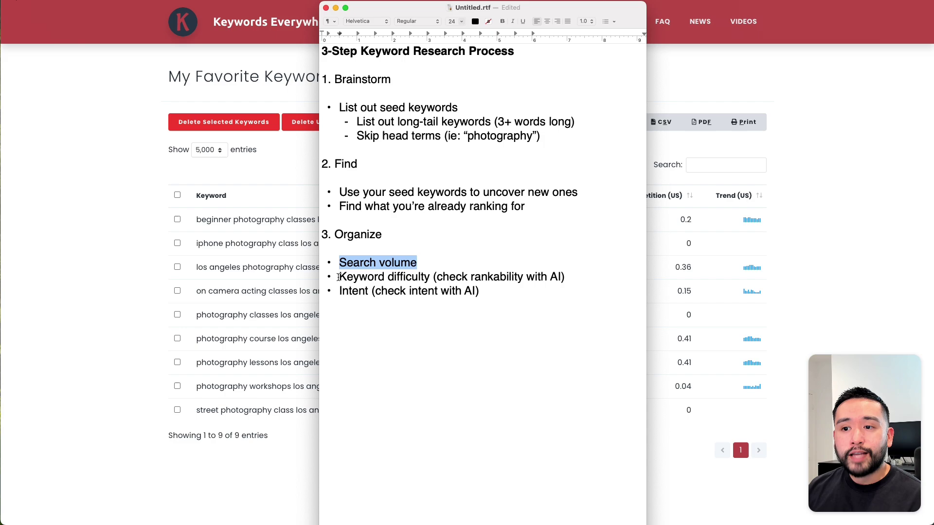
left_click_drag(339, 277, 420, 276)
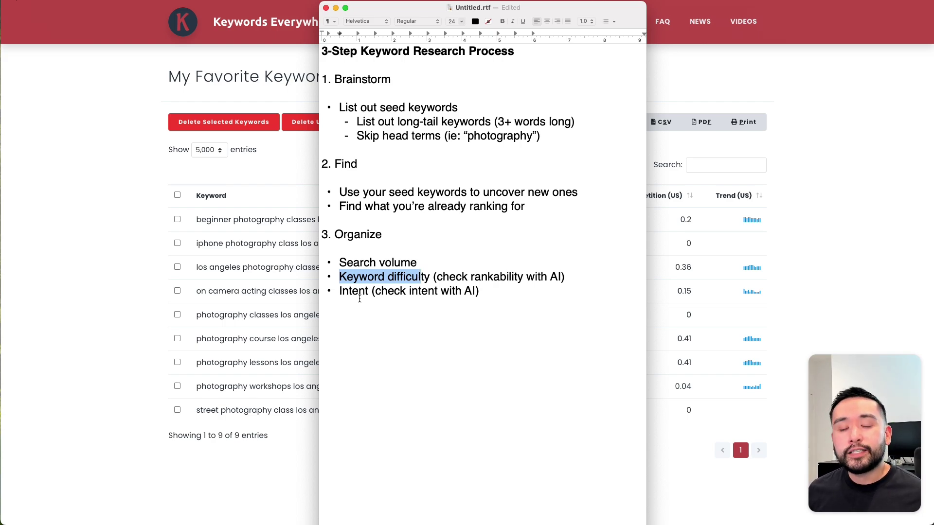
left_click(279, 161)
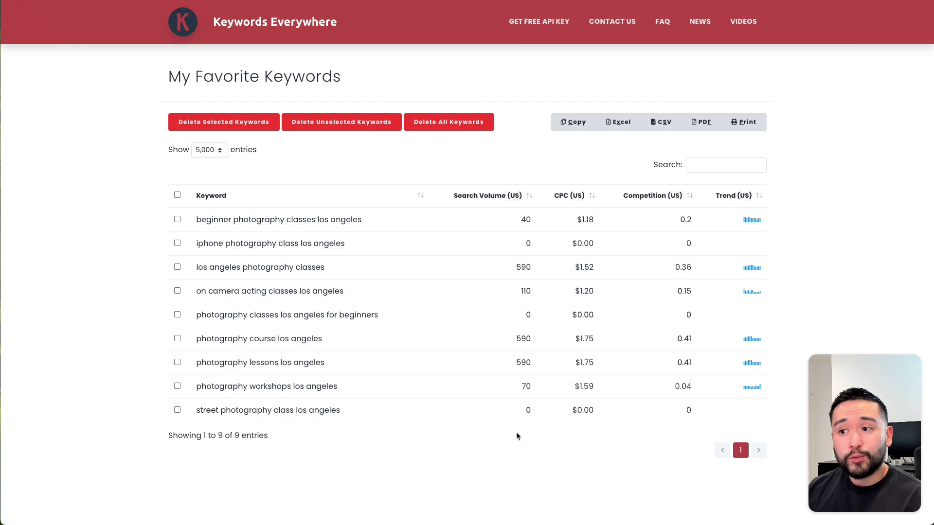
Sort the favorite keywords by search volume from highest to lowest and highlight the first three rows.
left_click(529, 197)
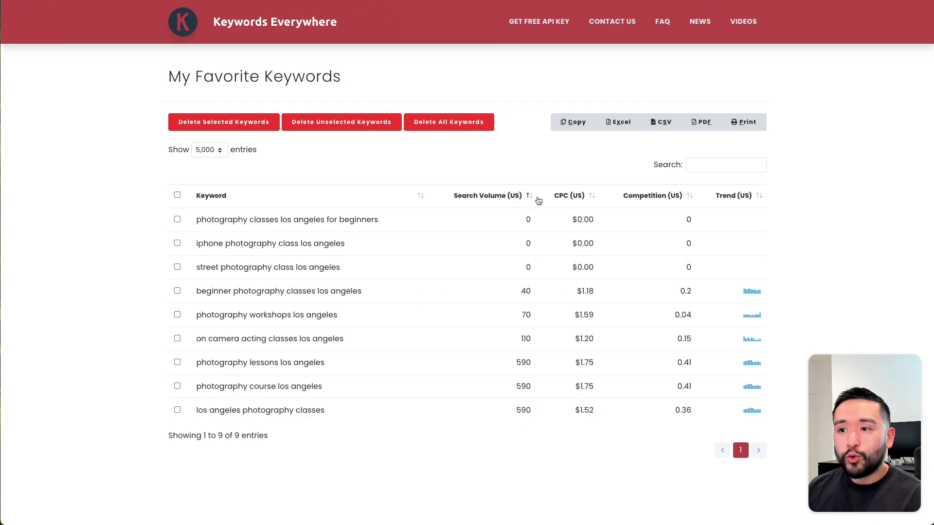
left_click(529, 197)
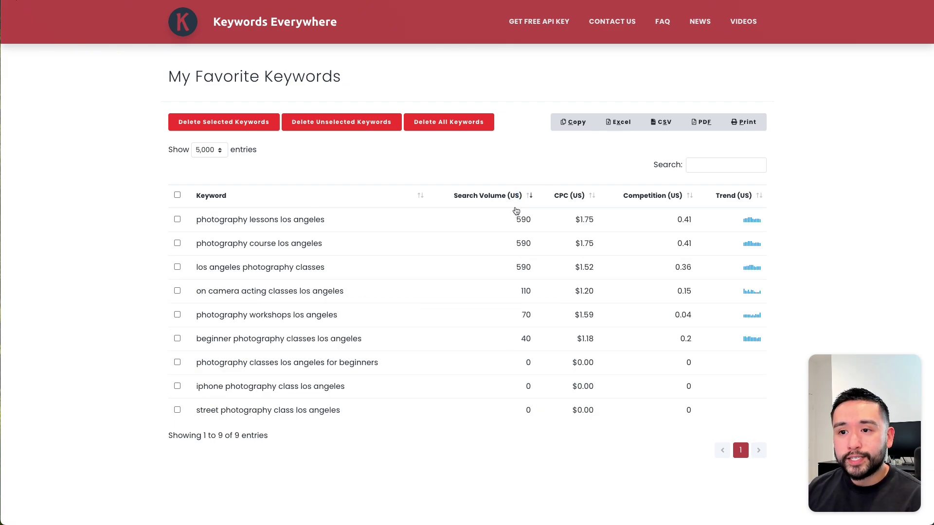
left_click_drag(534, 272, 176, 223)
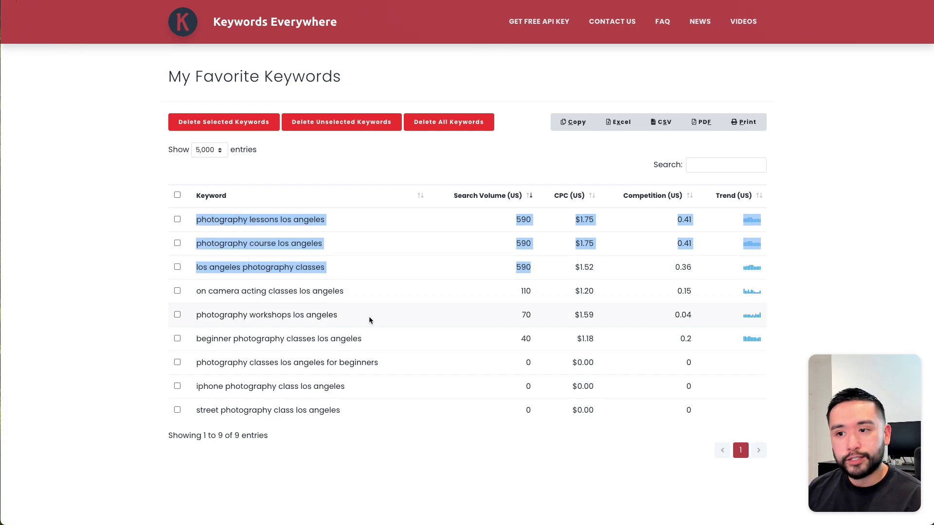
Return to the TextEdit notes and highlight the keyword difficulty and intent items under Organize.
key("super+Tab")
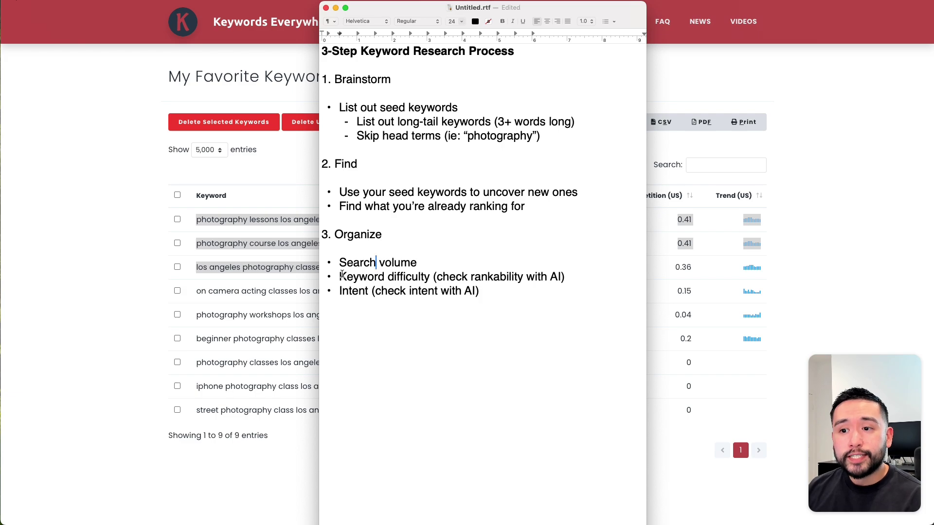
left_click_drag(338, 276, 436, 278)
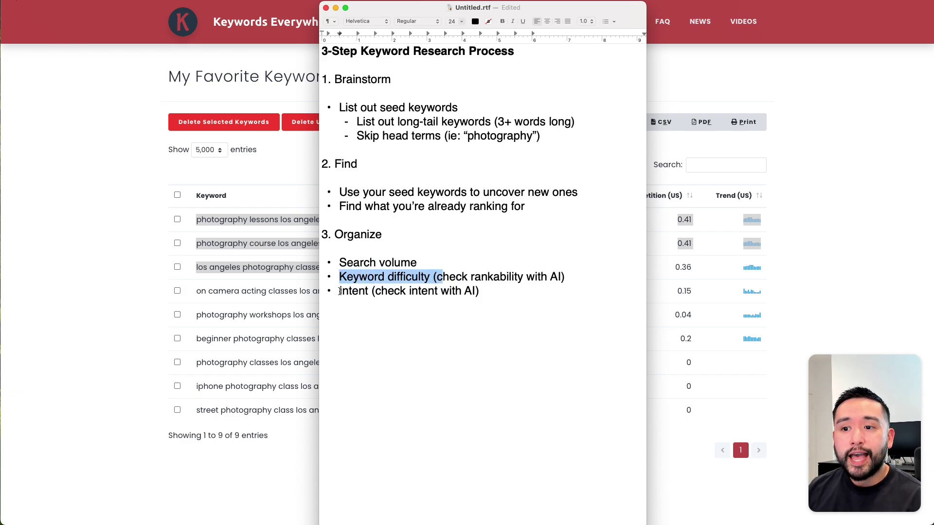
left_click_drag(339, 292, 400, 292)
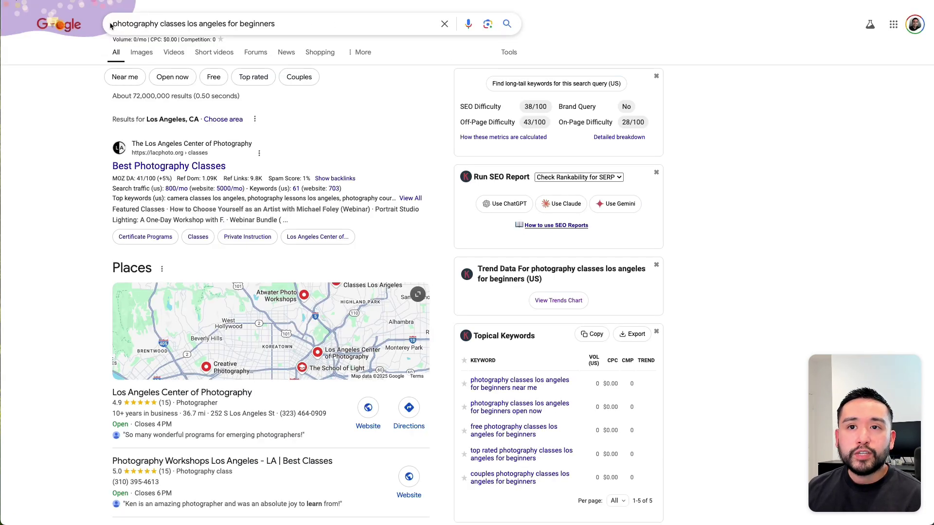
Examine the SEO report types offered for the Google search "photography classes los angeles for beginners", and choose Check Rankability for SERP.
left_click_drag(112, 23, 262, 23)
left_click(306, 22)
left_click(559, 45)
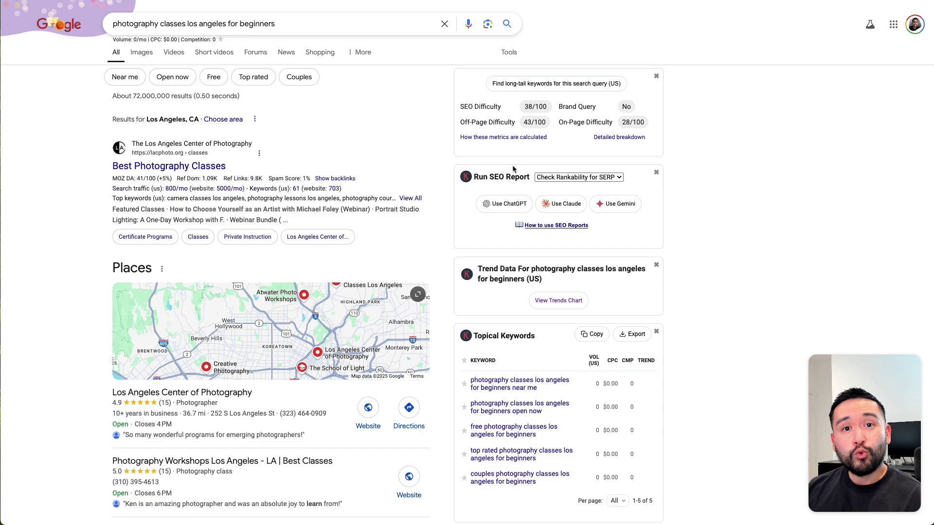
left_click(583, 177)
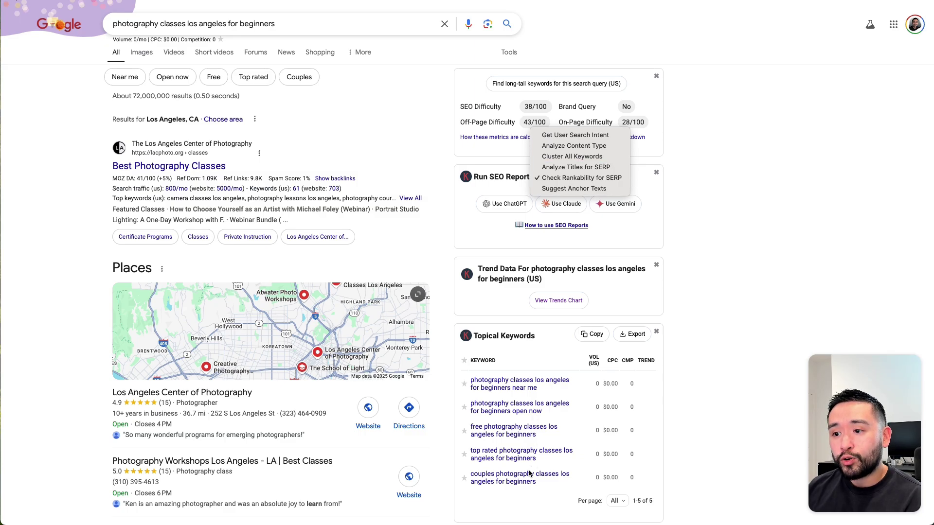
left_click(727, 314)
scroll(535, 343, "down", 4)
scroll(530, 342, "up", 4)
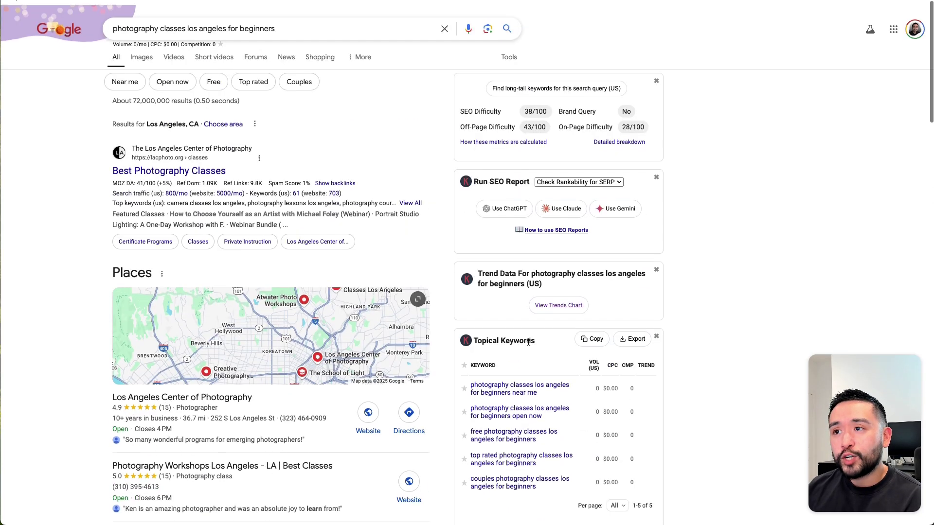
scroll(528, 342, "down", 1)
left_click(579, 177)
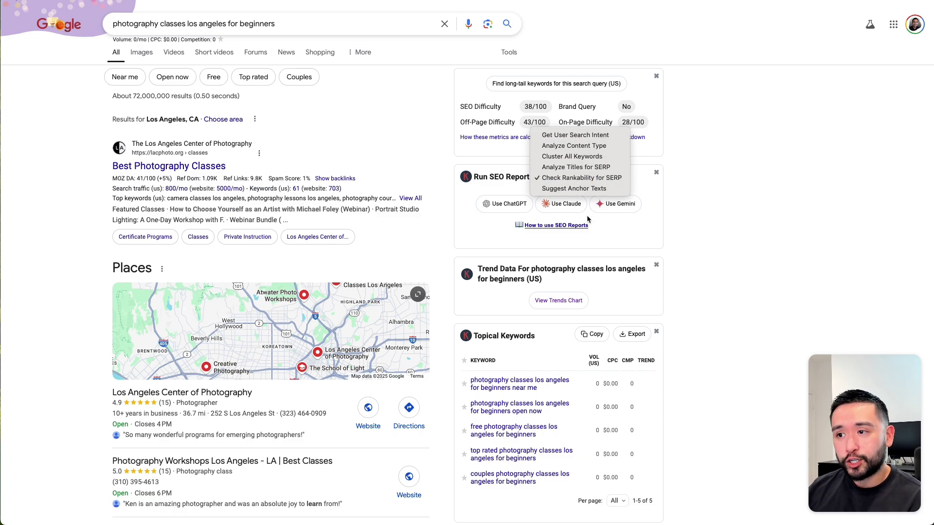
left_click(474, 229)
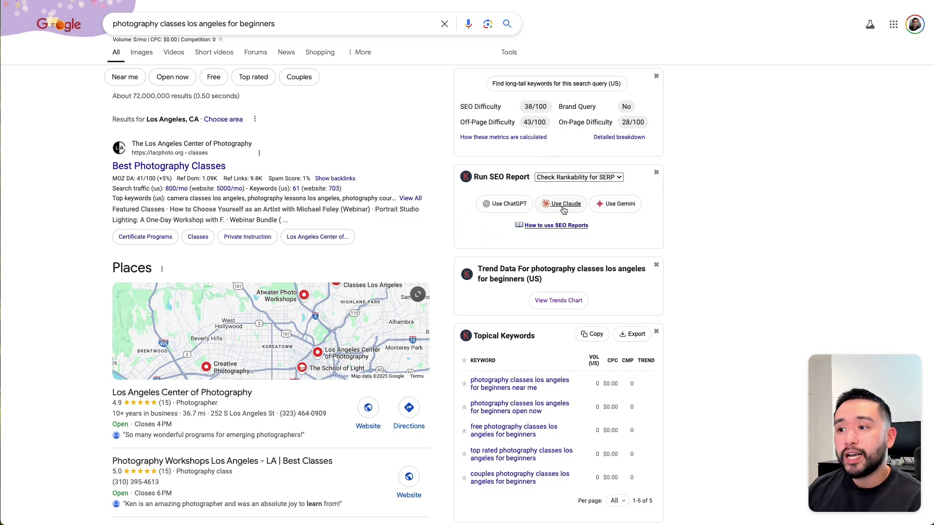
left_click(615, 178)
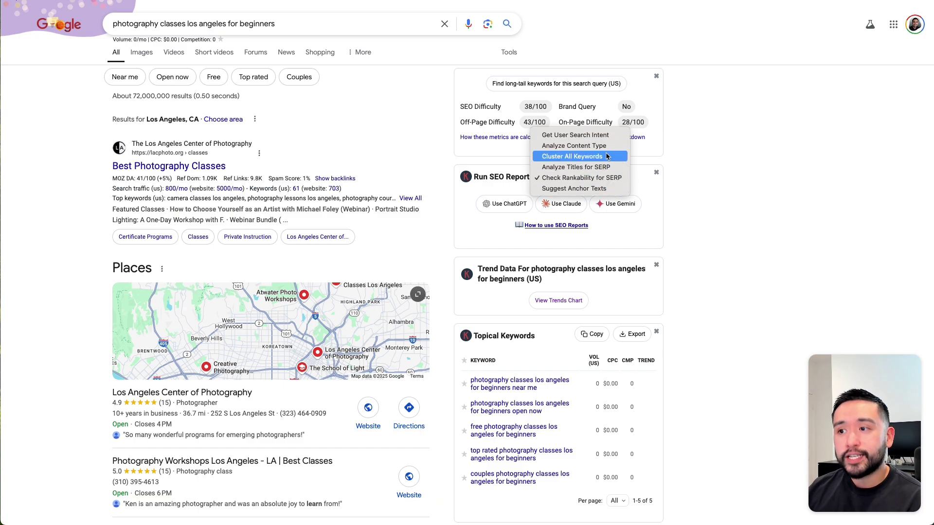
left_click(584, 178)
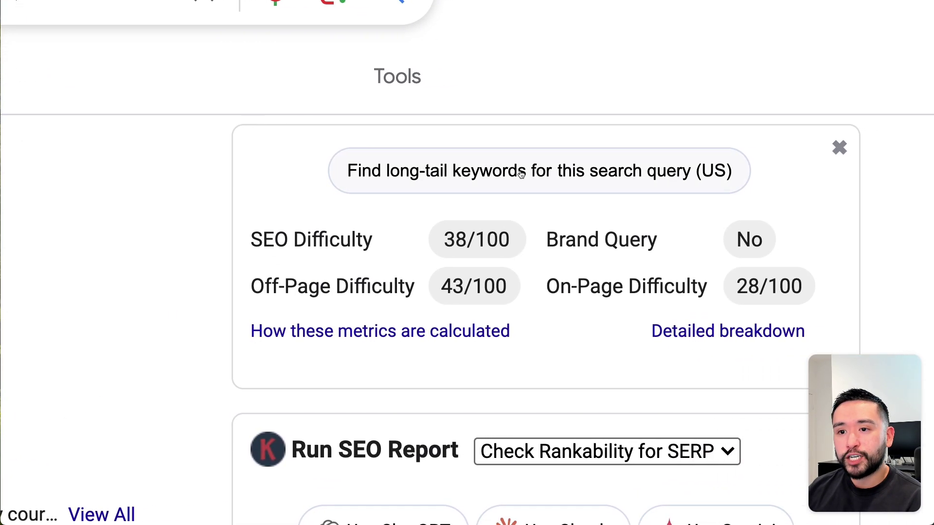
Examine the SEO Difficulty, Off-Page Difficulty and On-Page Difficulty metrics for the search query.
left_click_drag(251, 239, 380, 240)
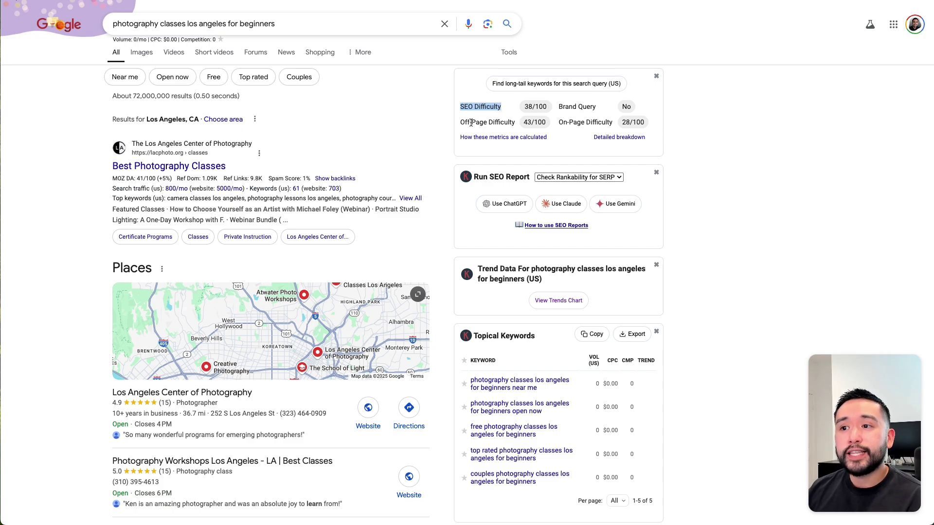
left_click_drag(465, 123, 644, 123)
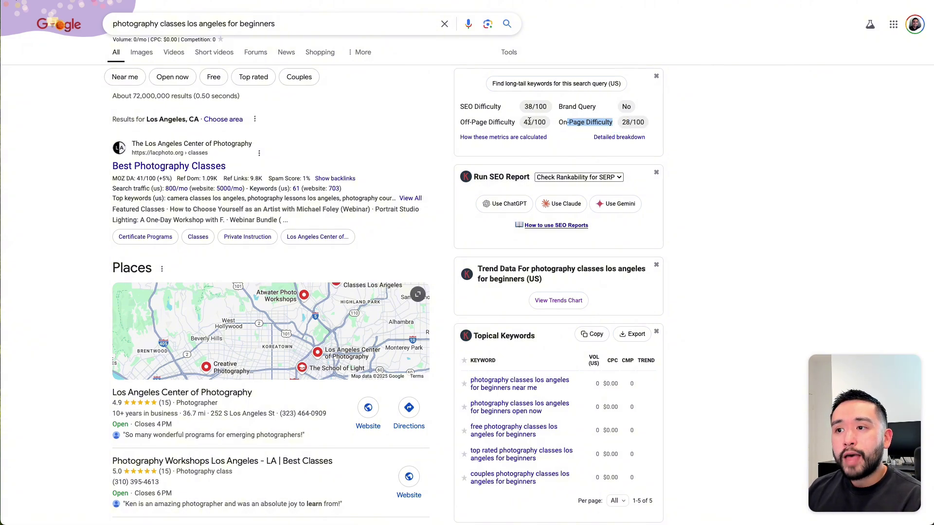
Run the Check Rankability for SERP report with ChatGPT and review its description and SEO Difficulty Metrics heading.
left_click_drag(461, 107, 553, 109)
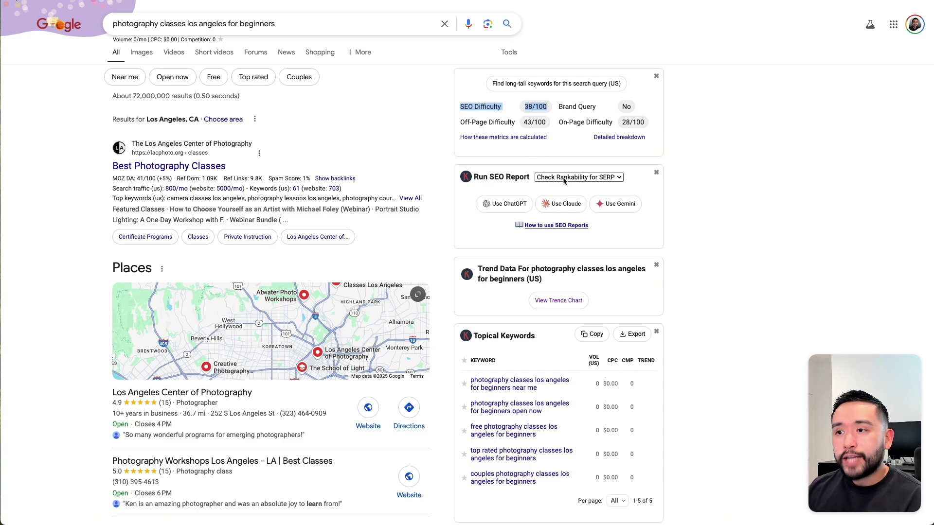
left_click(517, 210)
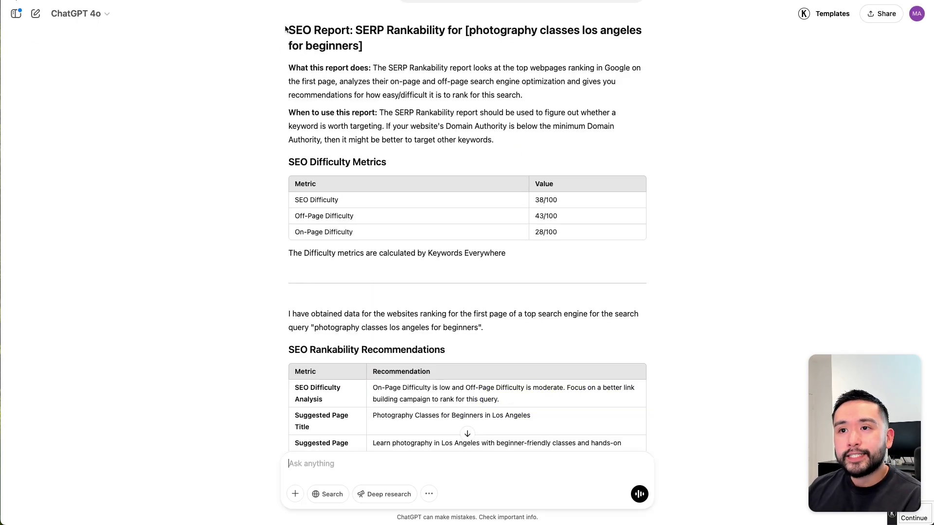
left_click_drag(288, 30, 575, 94)
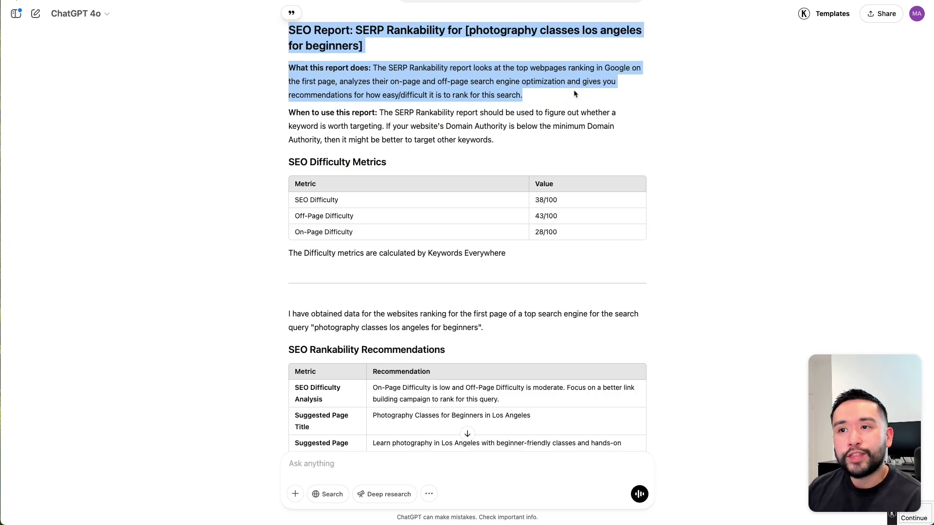
left_click(357, 184)
left_click_drag(282, 160, 384, 164)
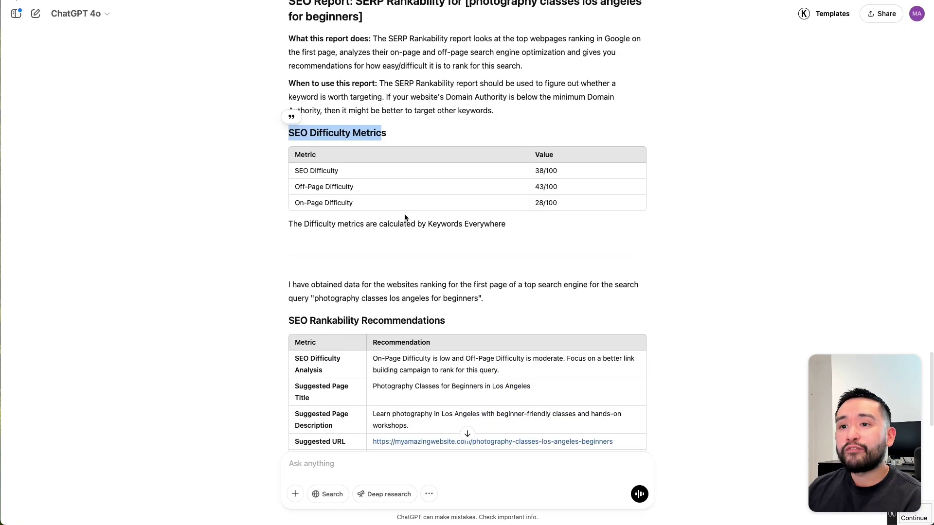
Examine the SEO Rankability Recommendations table, highlighting the difficulty analysis, the search query and the suggested page description.
scroll(407, 217, "down", 4)
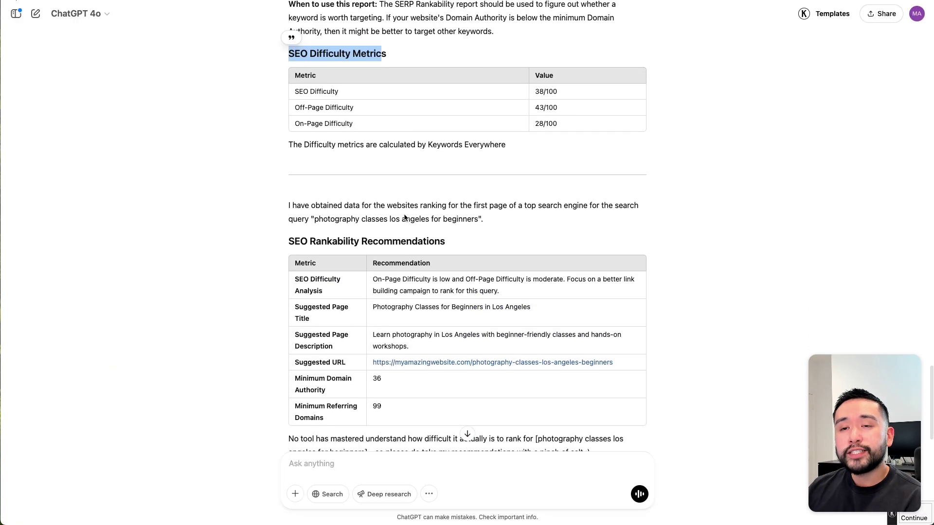
scroll(404, 217, "down", 1)
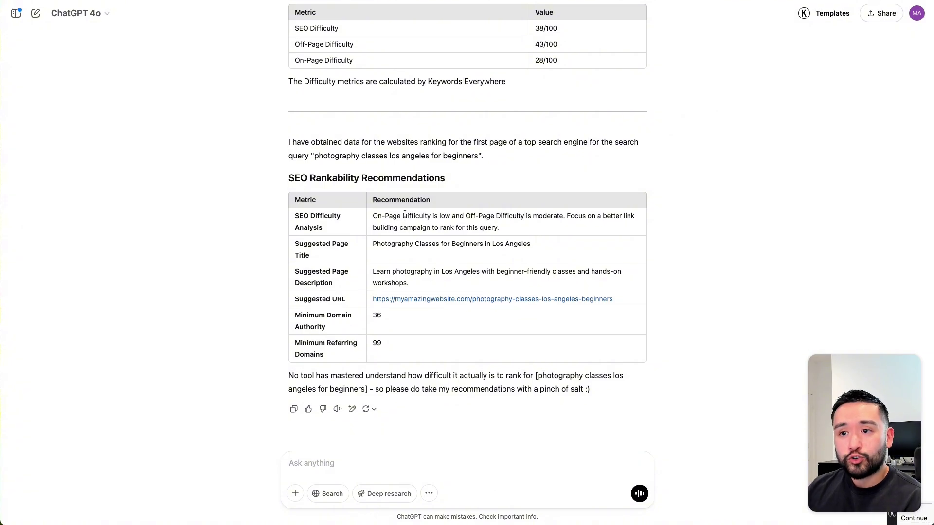
scroll(405, 215, "up", 1)
left_click_drag(288, 178, 516, 228)
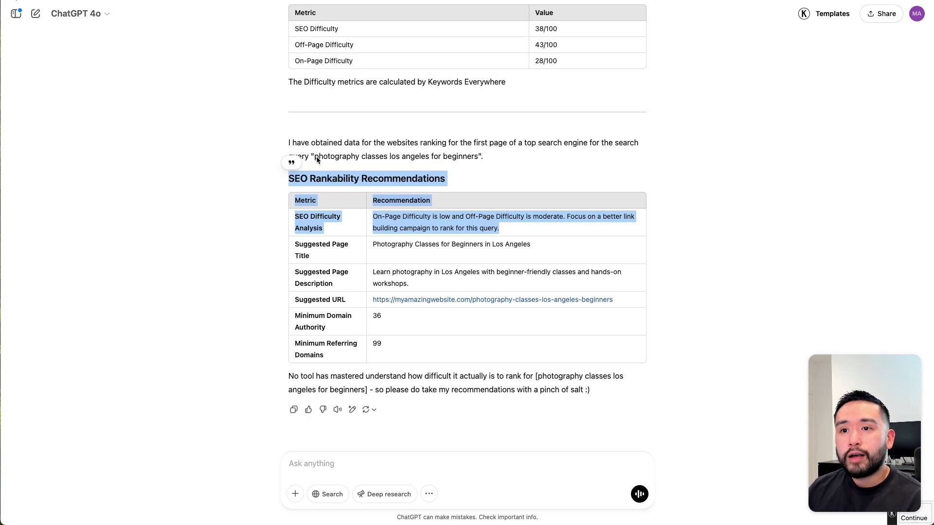
left_click_drag(314, 159, 474, 156)
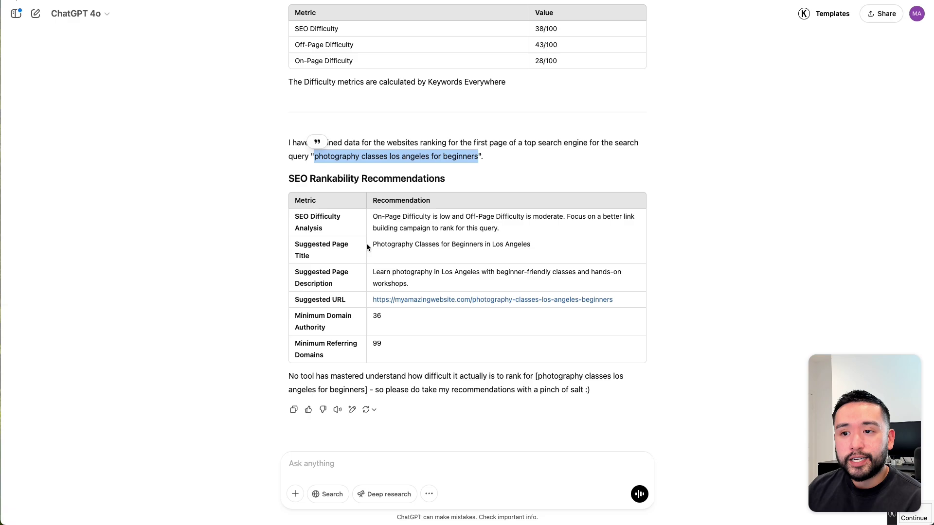
left_click_drag(316, 275, 412, 273)
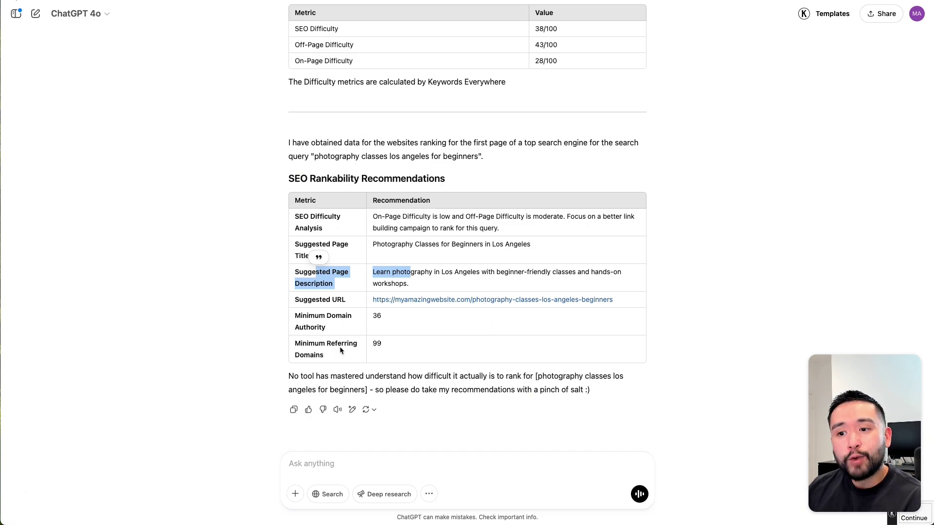
Switch to the TextEdit notes and highlight the search volume and keyword difficulty items under Organize.
key("super+Tab")
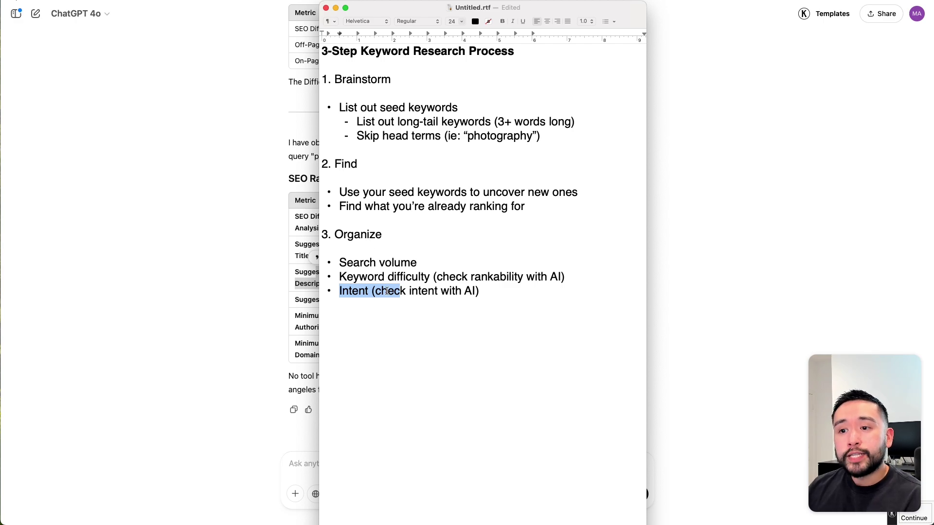
left_click_drag(341, 263, 416, 263)
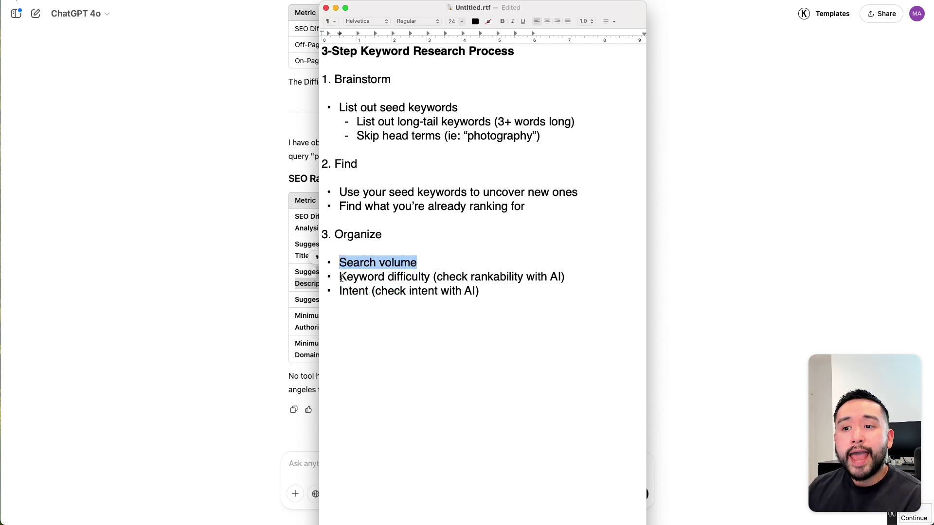
left_click_drag(340, 276, 425, 276)
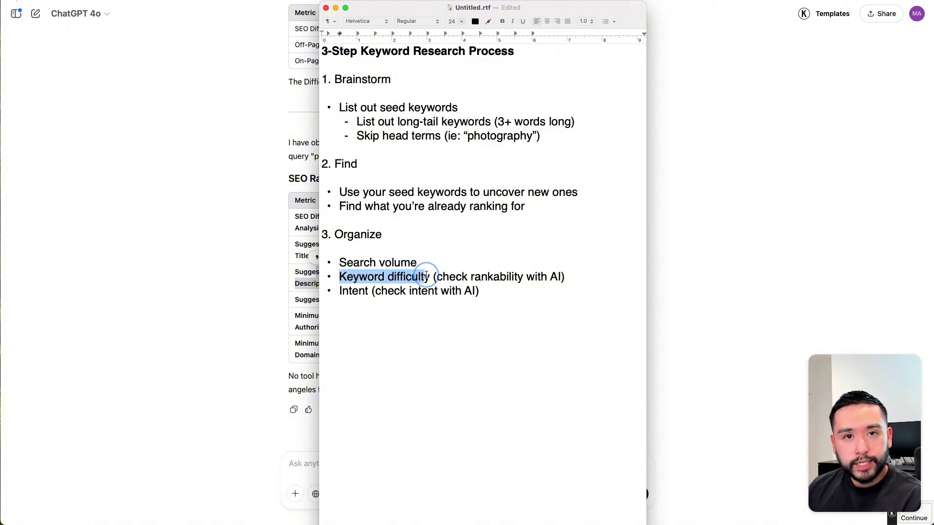
Return to the Google results, view the Get User Search Intent report option, and switch to the User Intent Analysis report in ChatGPT.
left_click(226, 238)
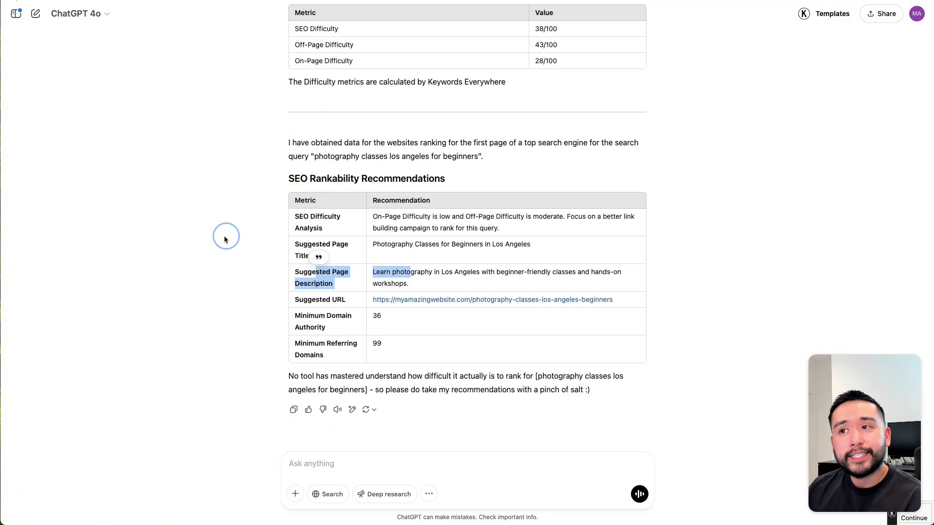
key("super+Tab")
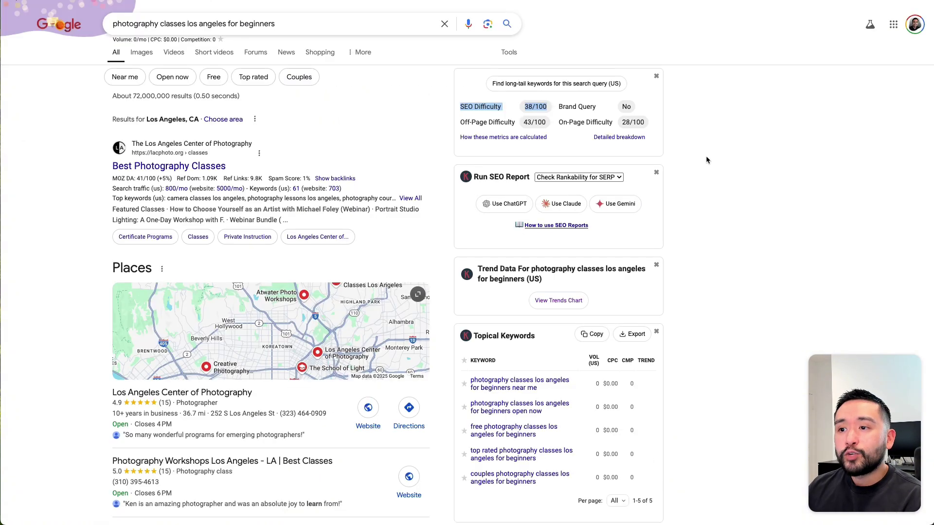
left_click(607, 178)
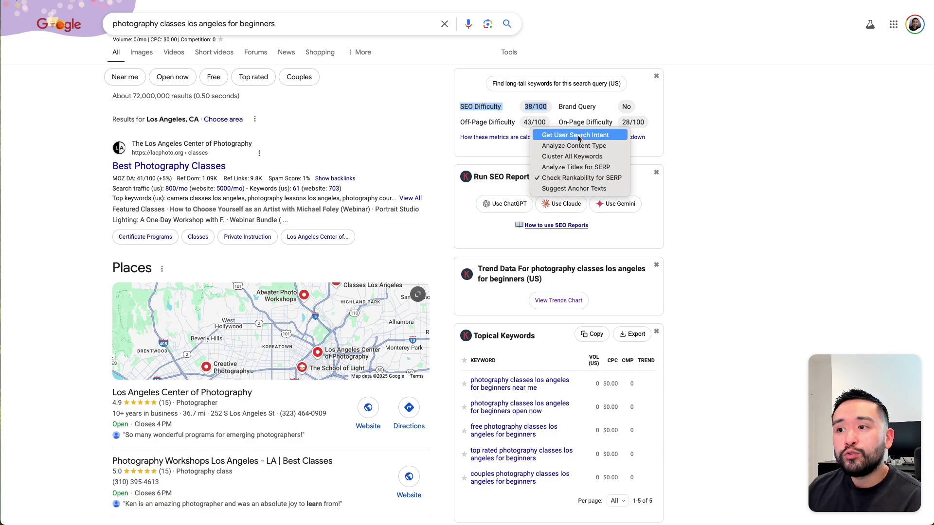
left_click(727, 120)
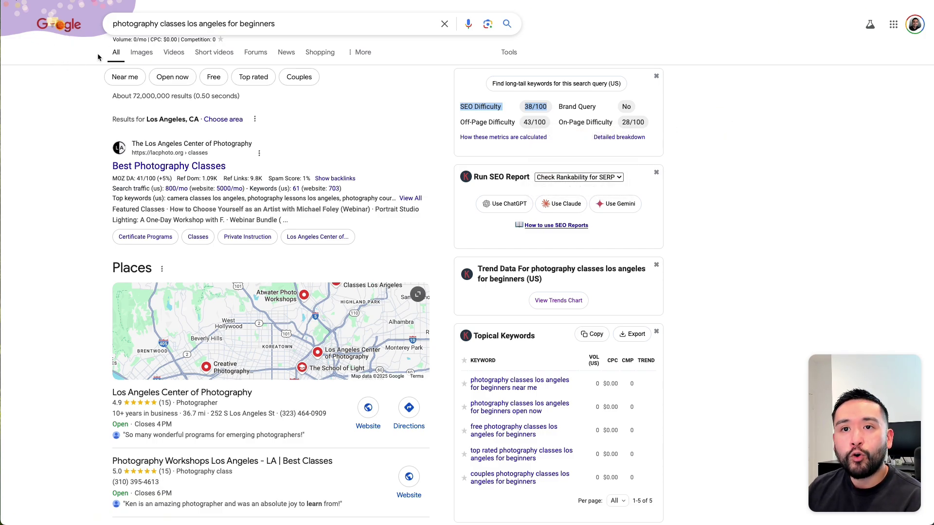
key("super+Tab")
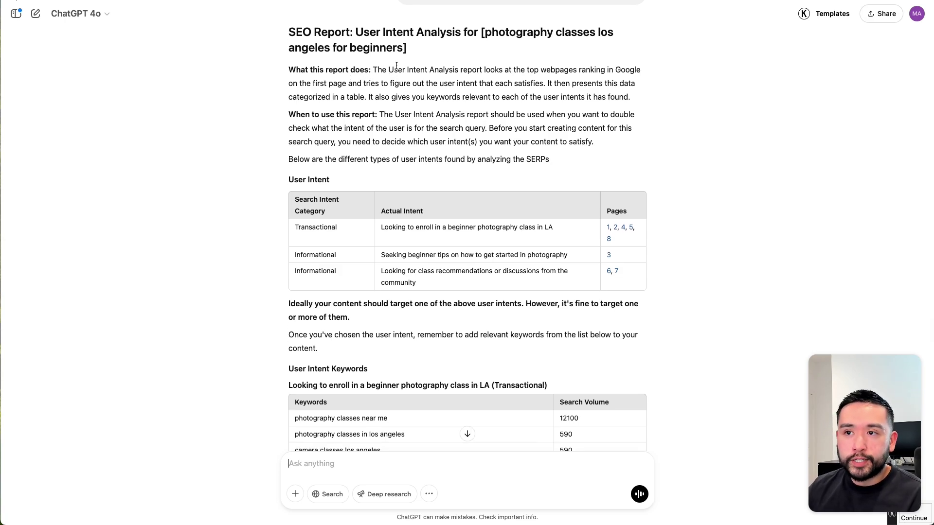
Examine the User Intent Analysis report's description, the intents in its User Intent table and the advice on which intent to target.
left_click_drag(484, 69, 612, 100)
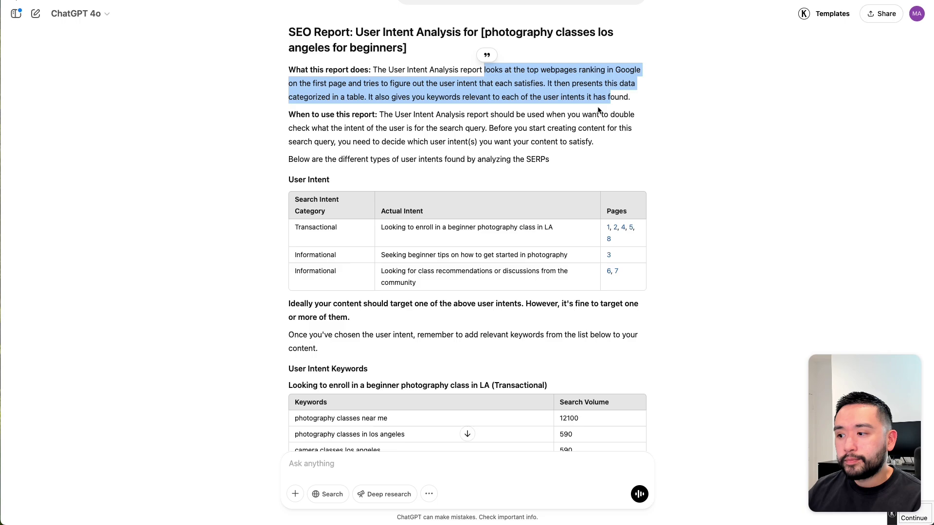
scroll(565, 158, "down", 2)
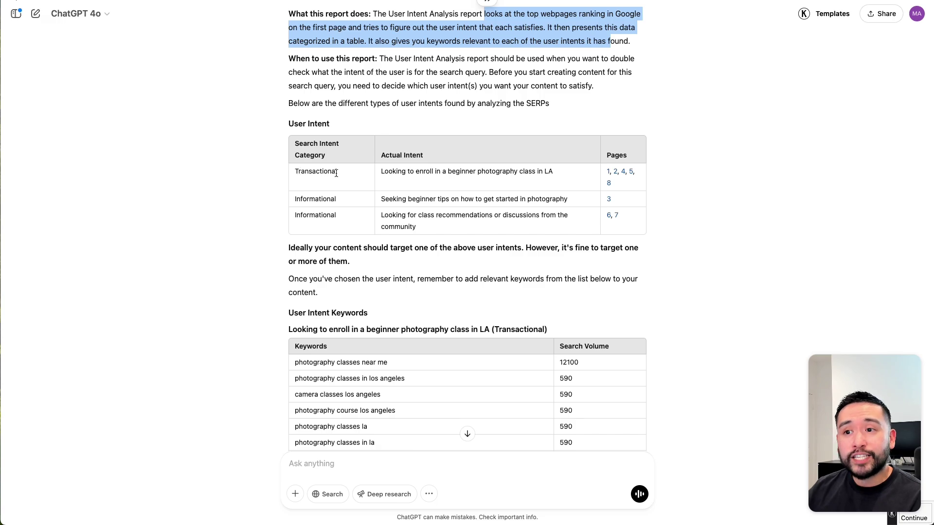
left_click_drag(383, 174, 555, 170)
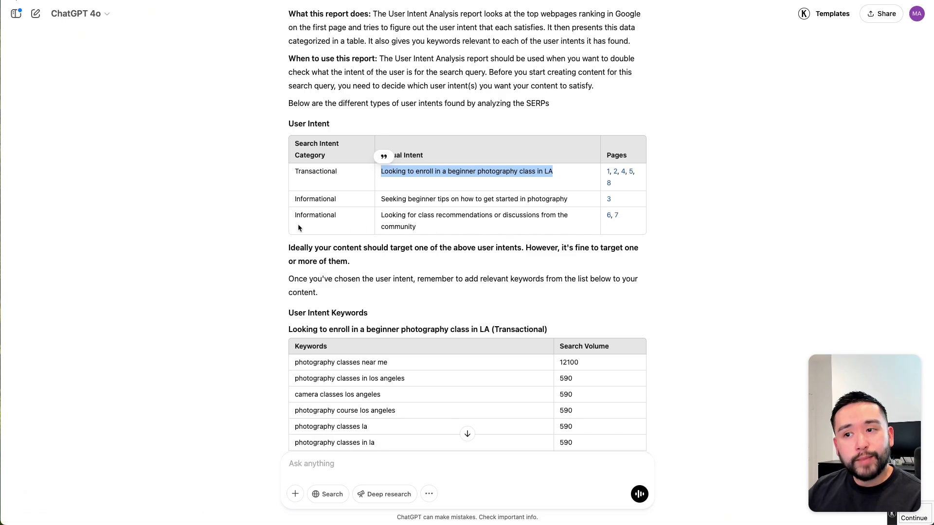
left_click_drag(384, 216, 539, 226)
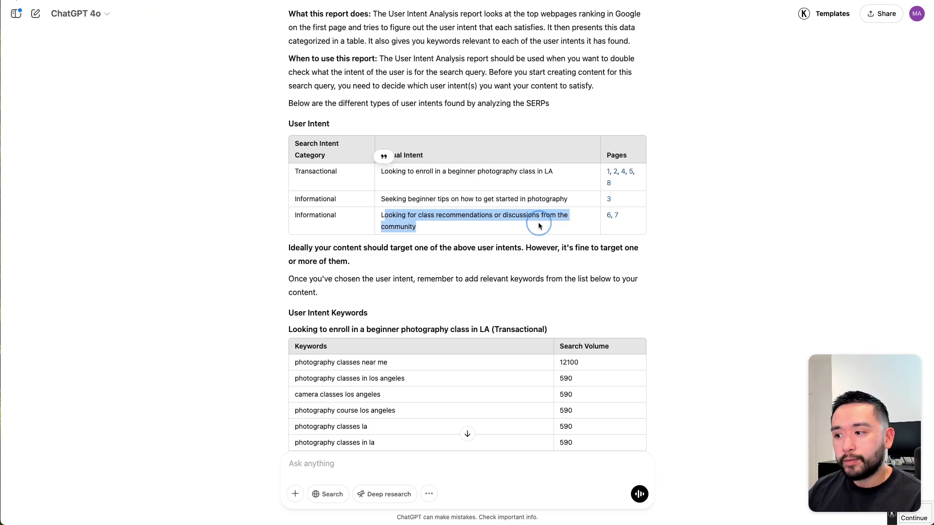
left_click_drag(289, 248, 519, 251)
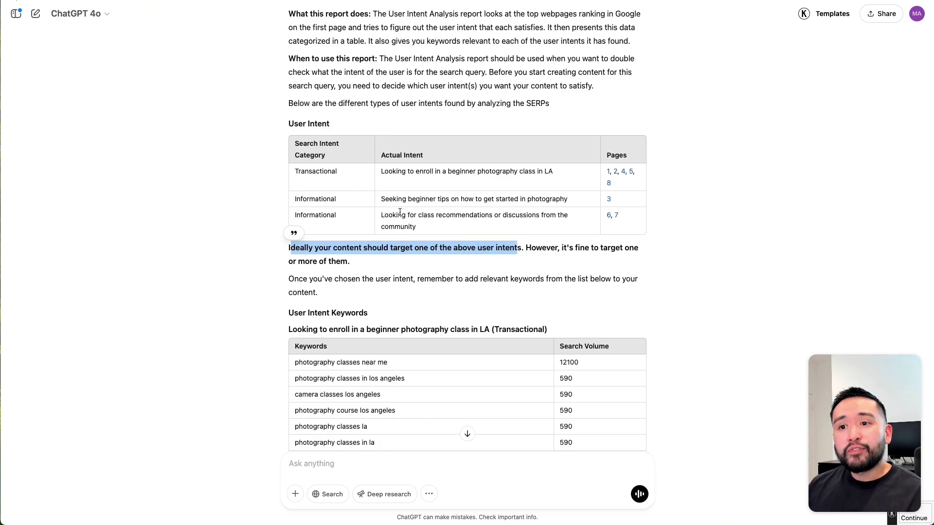
left_click_drag(349, 171, 293, 172)
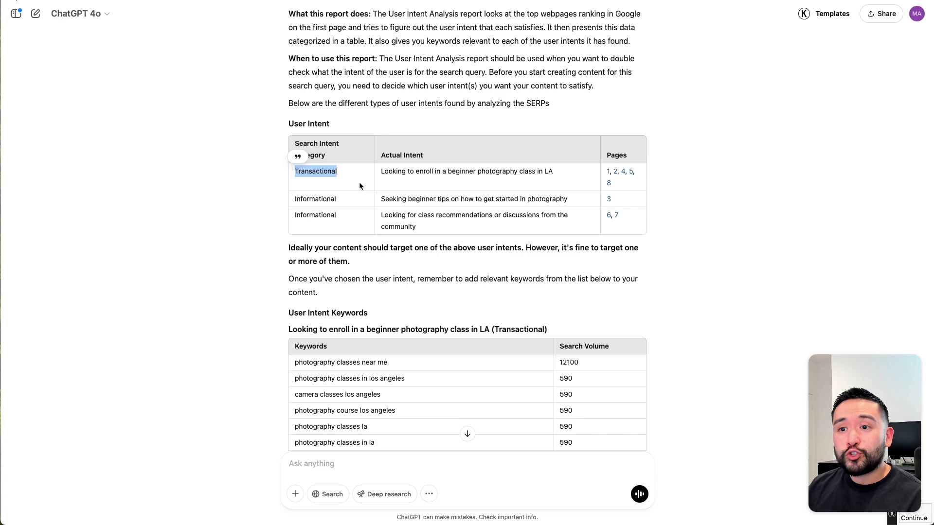
Examine the User Intent Keywords and their search volumes for the transactional intent of enrolling in a beginner photography class.
scroll(419, 206, "down", 5)
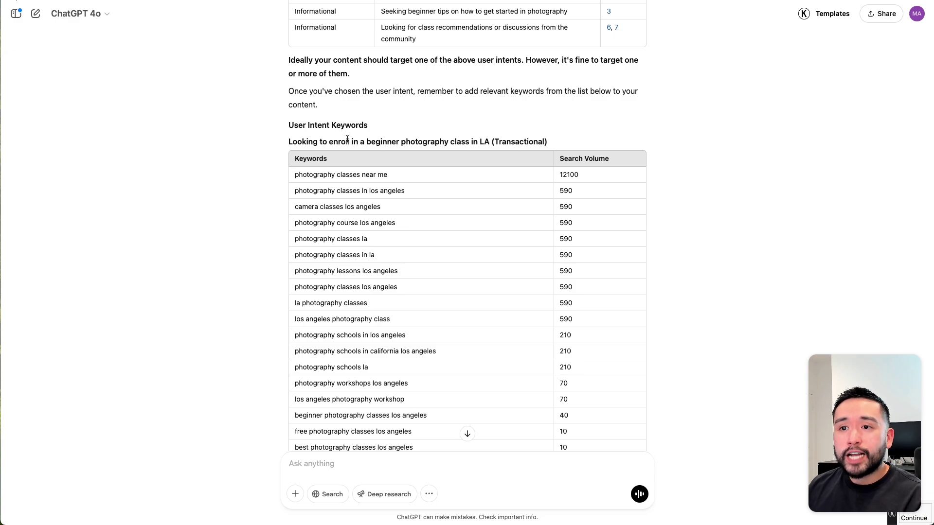
left_click_drag(495, 142, 544, 141)
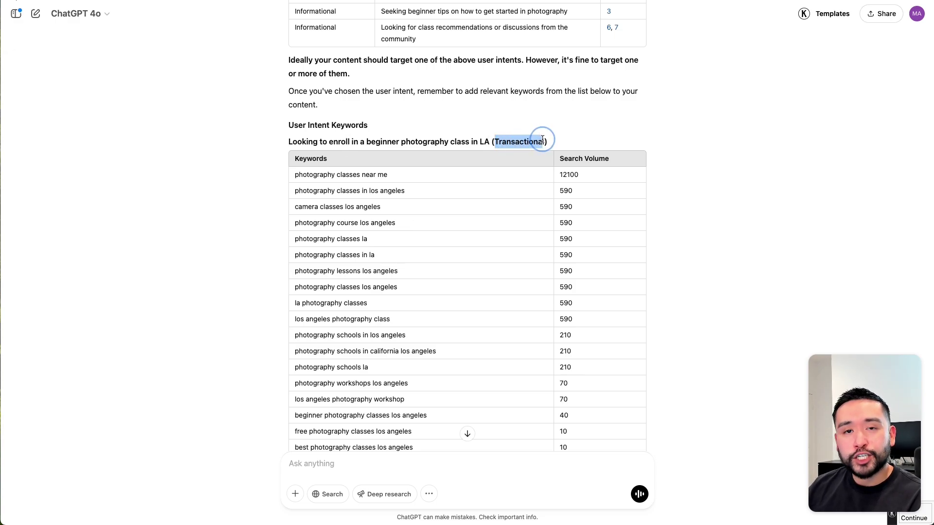
scroll(531, 141, "down", 1)
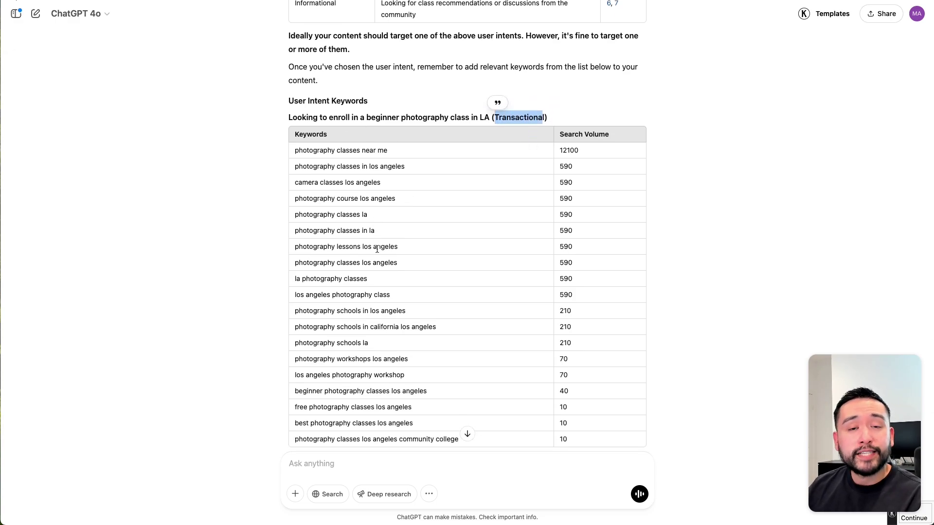
scroll(389, 311, "down", 3)
Switch back to the TextEdit notes and highlight all three Organize items: search volume, keyword difficulty and intent.
key("super+Tab")
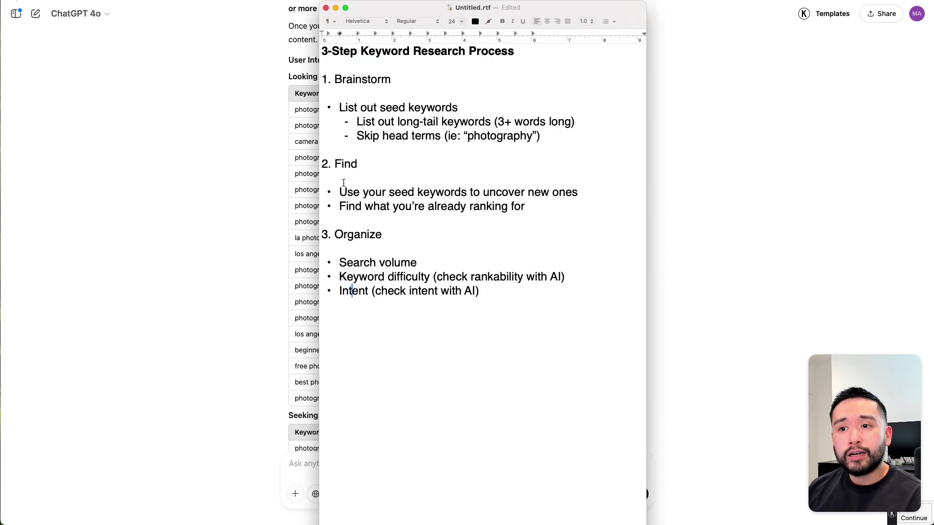
left_click_drag(339, 263, 411, 263)
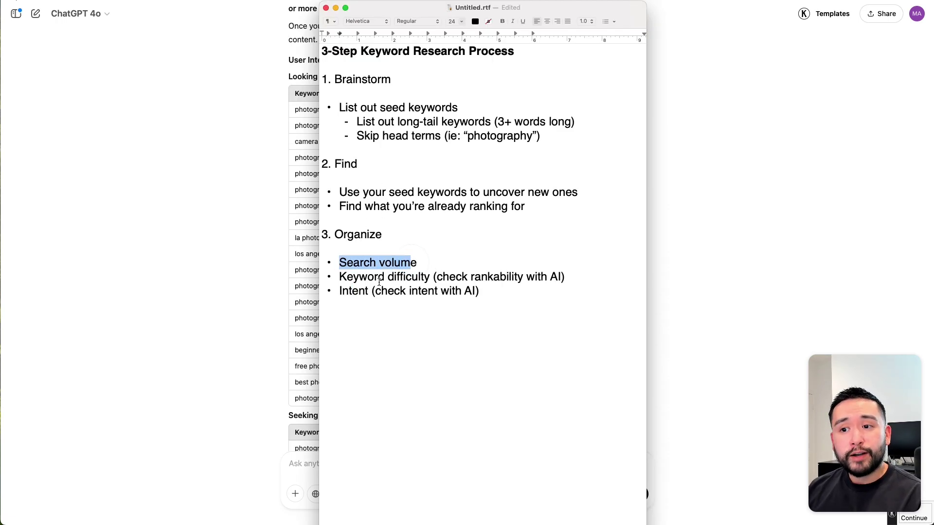
left_click_drag(340, 278, 452, 275)
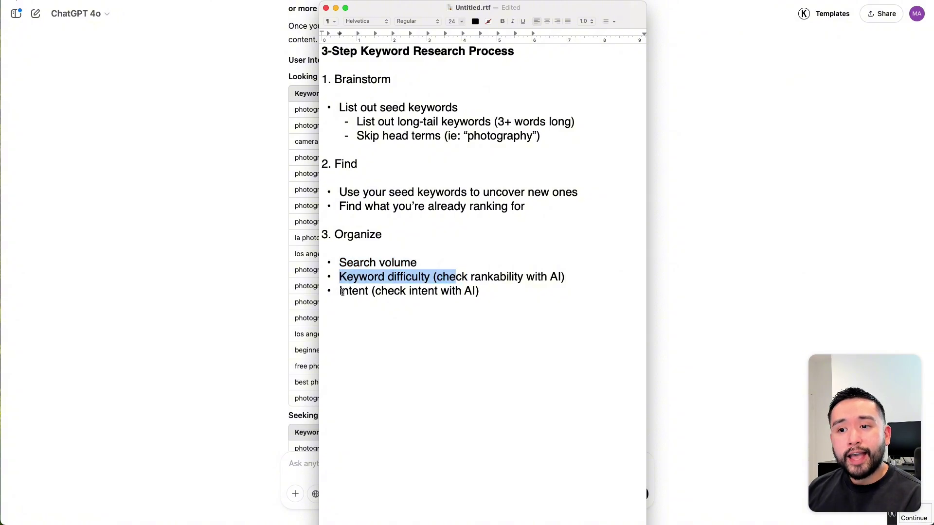
left_click_drag(340, 292, 401, 292)
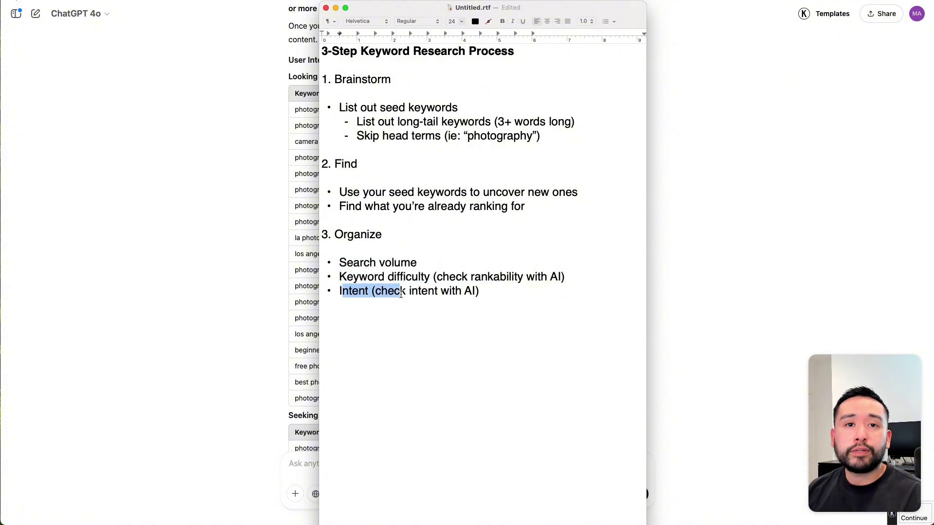